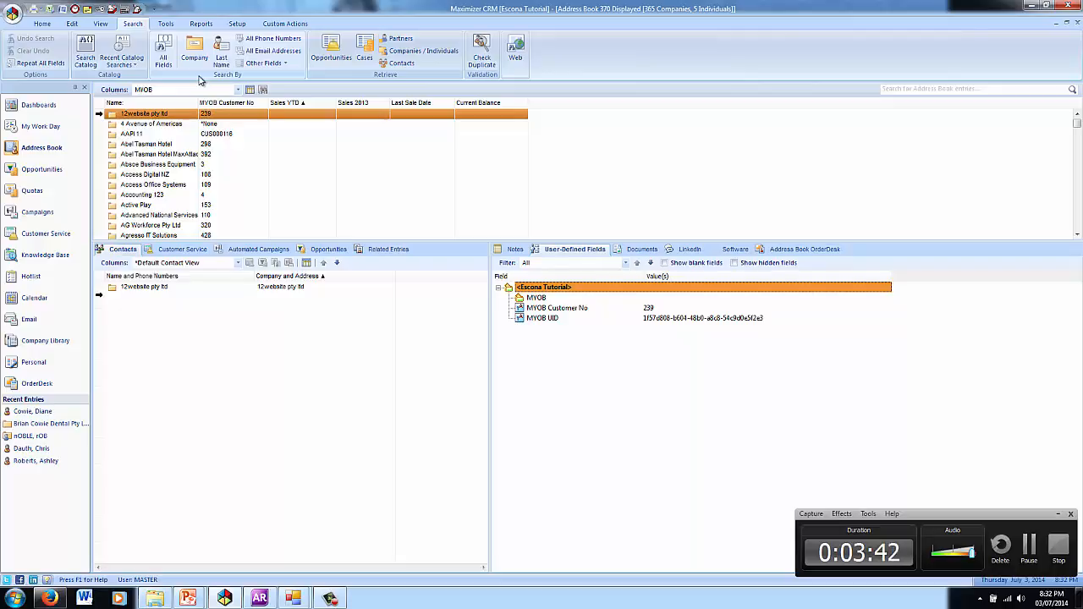
Step: Sort companies by name and open Footloose Dance Studio's MYOB Card Details (credit limit 50.00, balance 9388.97)
left_click(152, 102)
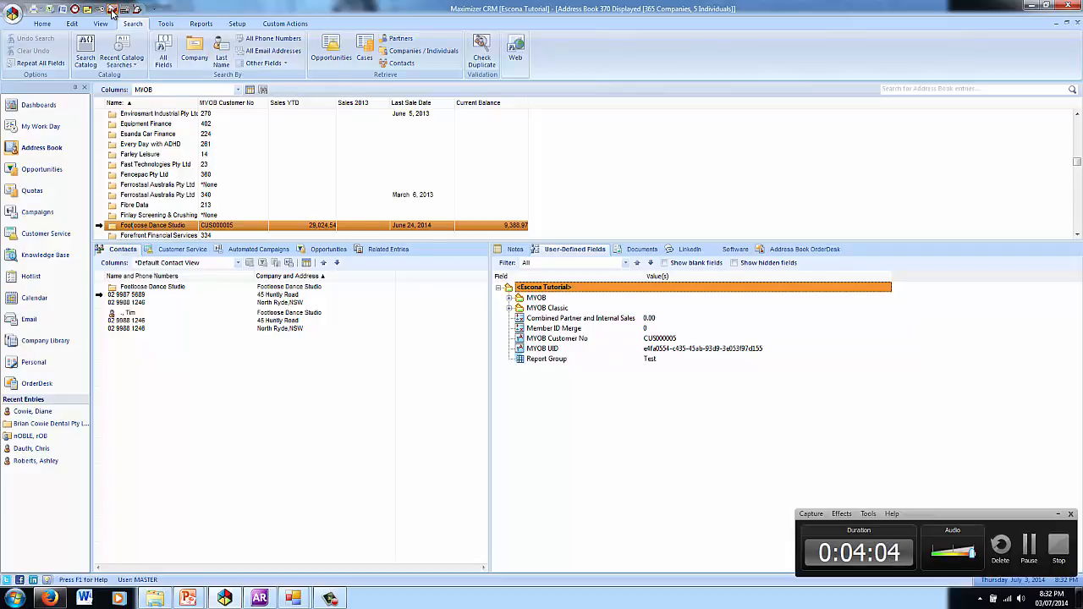
left_click(112, 10)
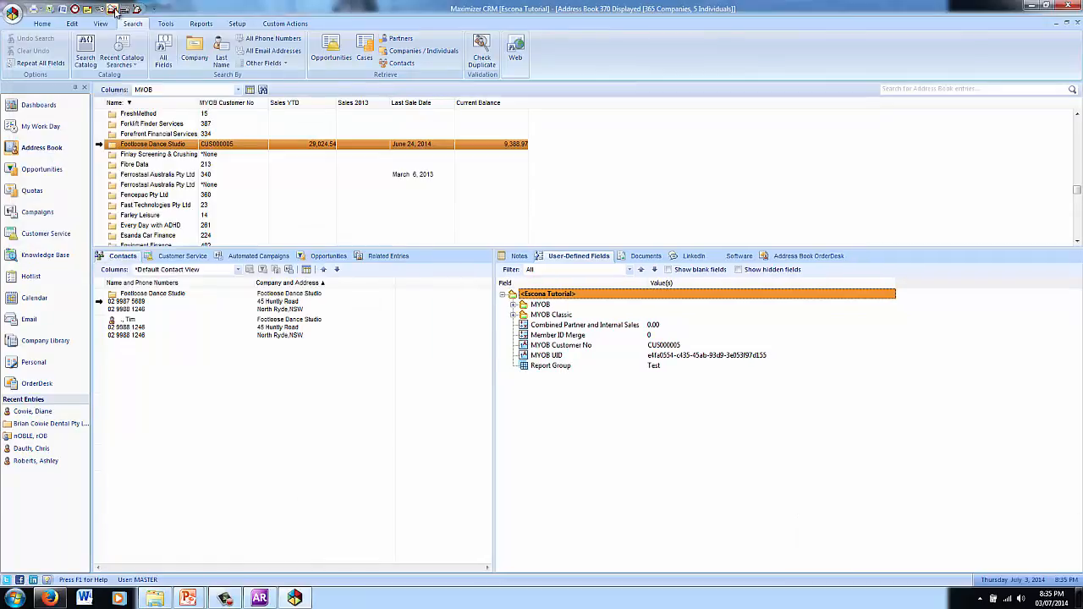
left_click(114, 11)
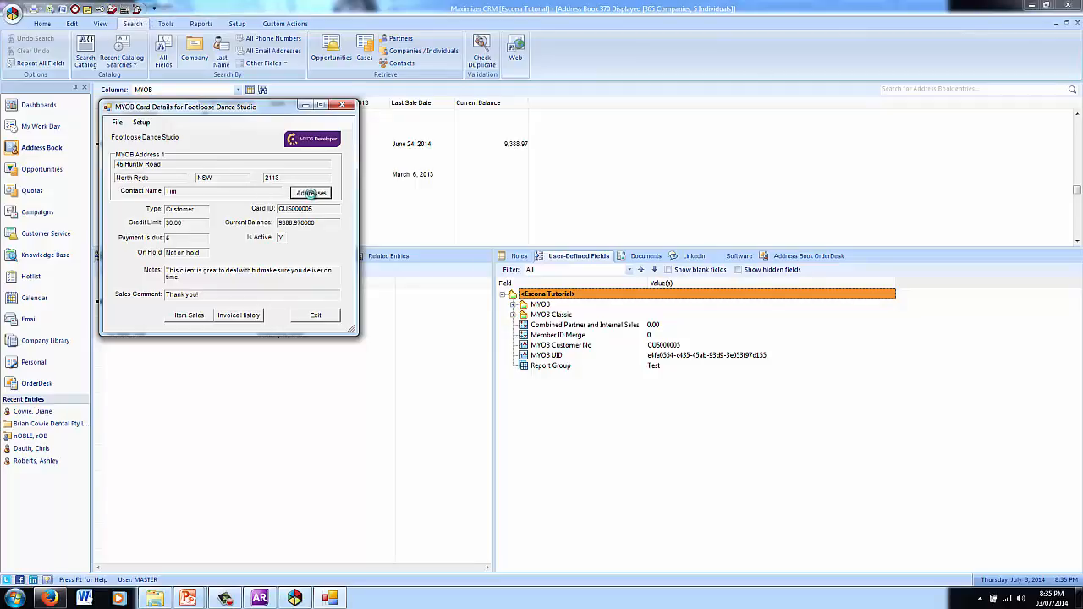
Step: Review Footloose Dance Studio's MYOB addresses and bring up its item sales
left_click(310, 193)
left_click(505, 108)
left_click(179, 315)
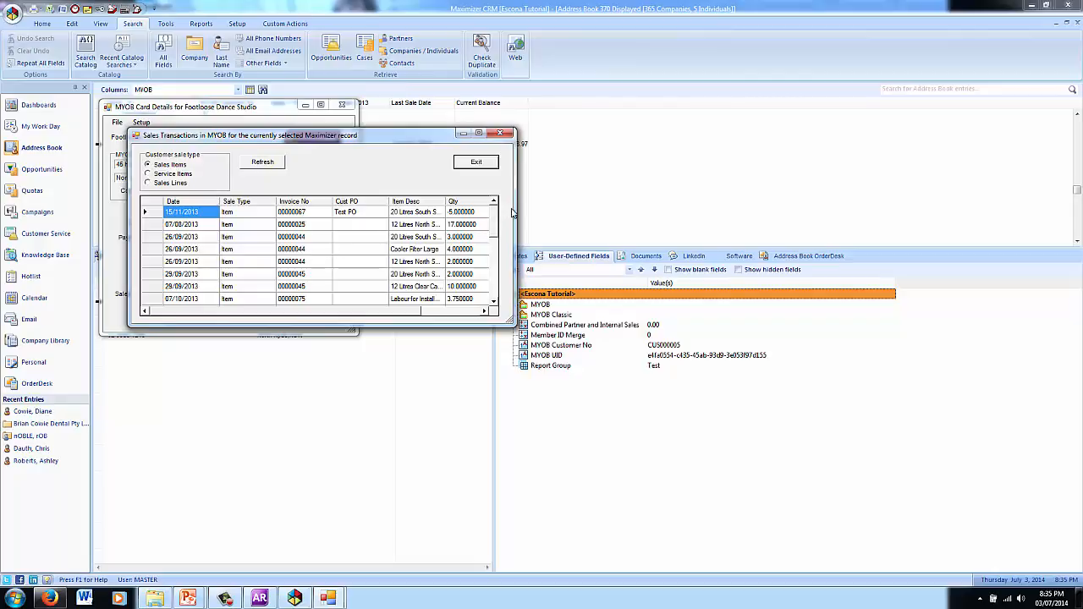
Step: Scroll through the item sales grid, then show the customer's MYOB invoice history
left_click_drag(293, 314, 259, 318)
left_click(486, 164)
left_click(251, 315)
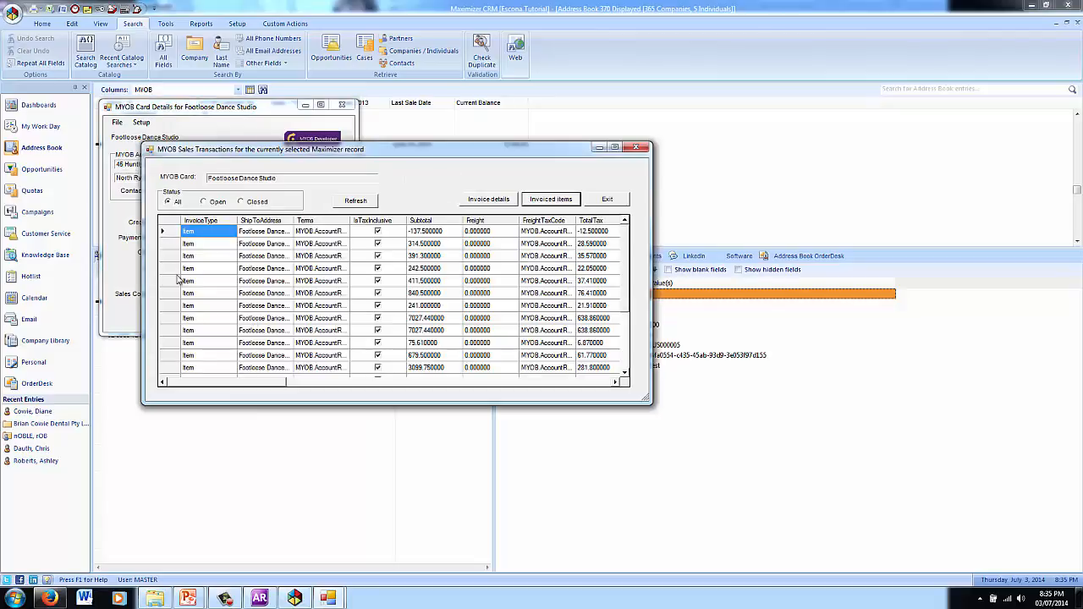
Step: Open the 7027.44 invoice and inspect its Cooler Large line at $520.00 unit price
left_click_drag(269, 385, 203, 382)
left_click(168, 319)
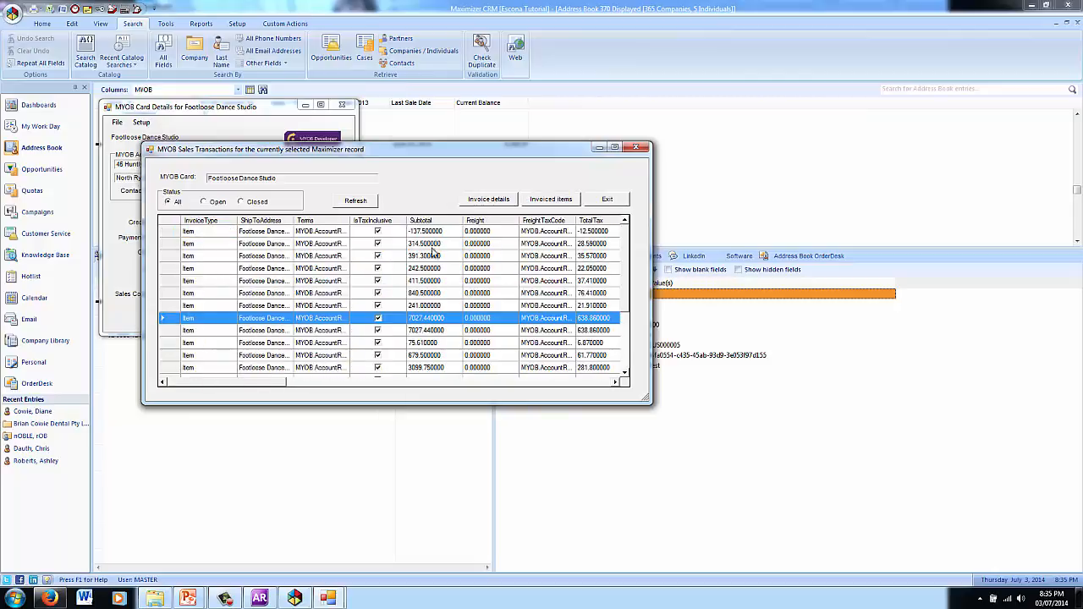
left_click(487, 199)
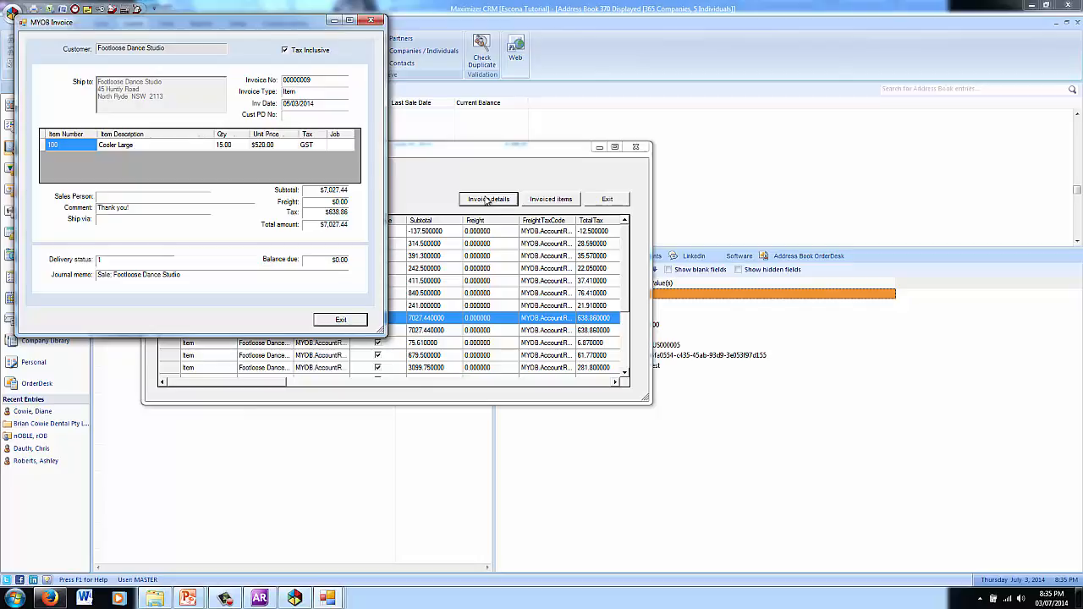
left_click(153, 147)
left_click(264, 147)
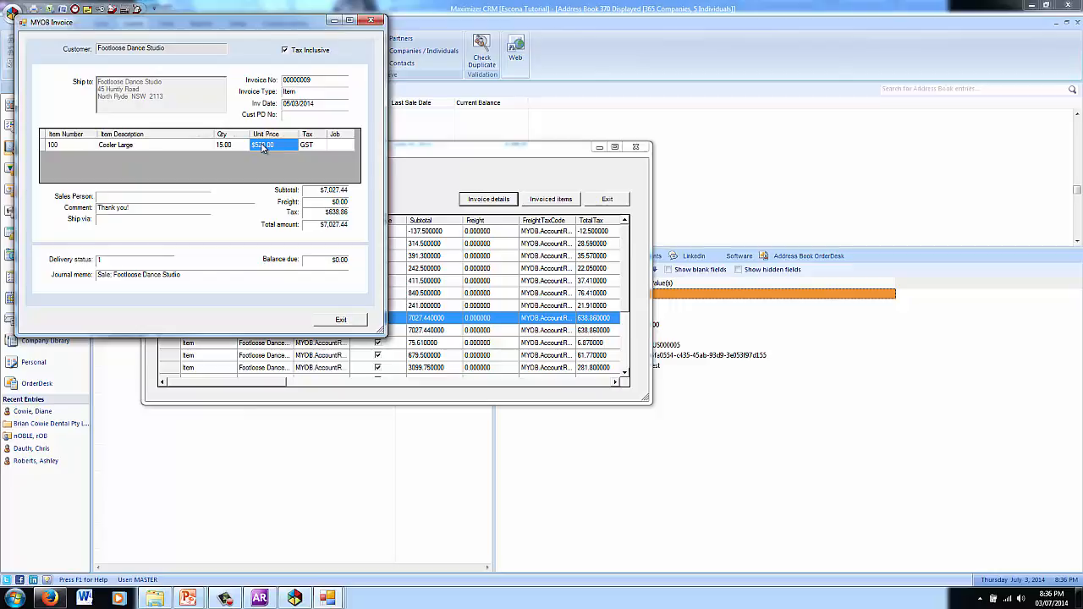
Step: Close the invoice details, Sales Transactions and Card Details windows
left_click(340, 320)
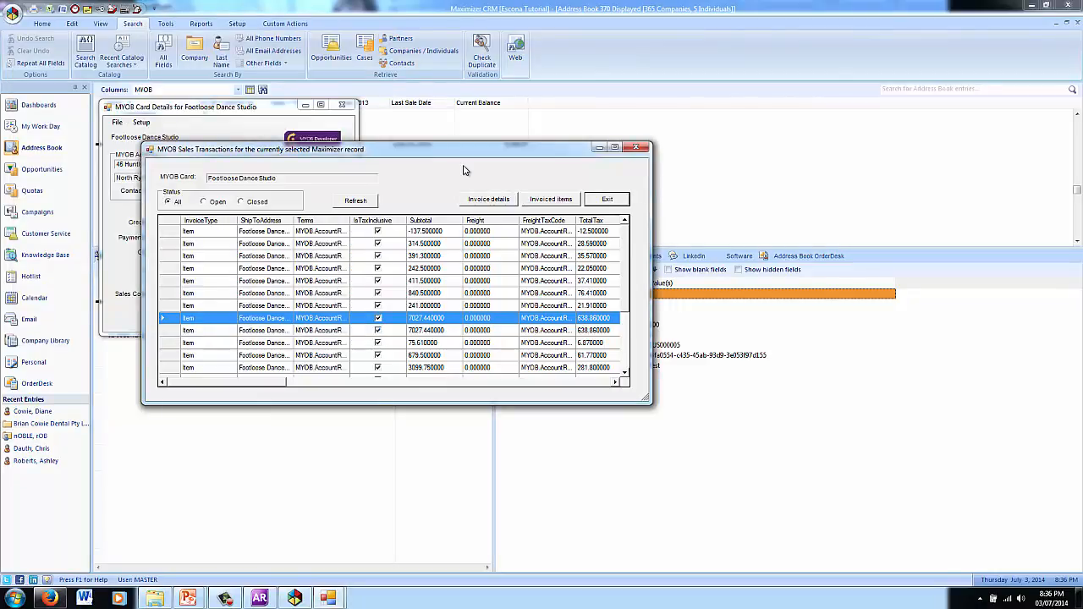
left_click(606, 201)
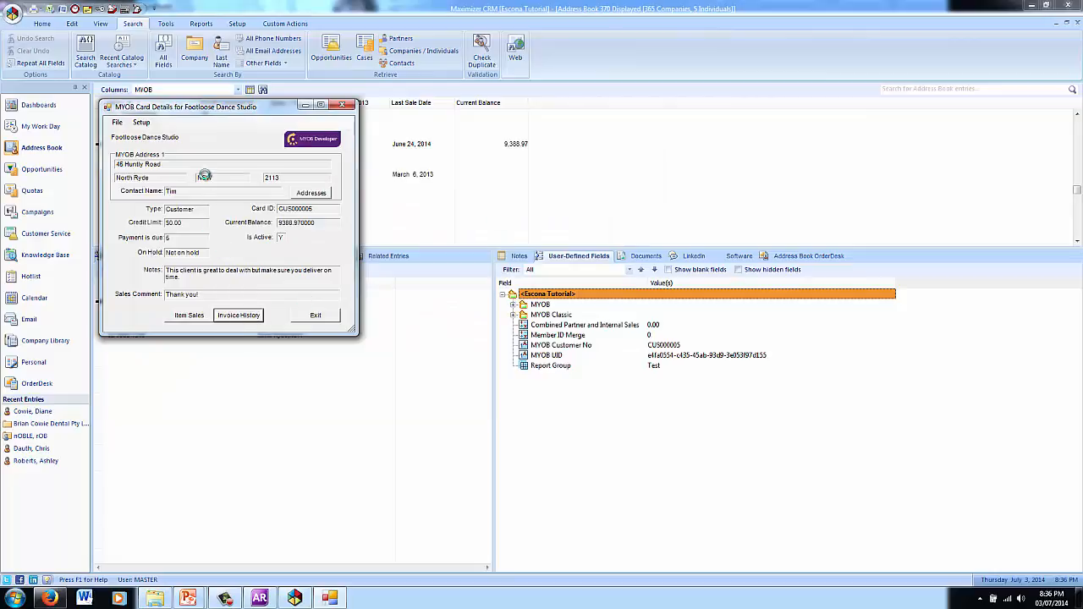
left_click(315, 315)
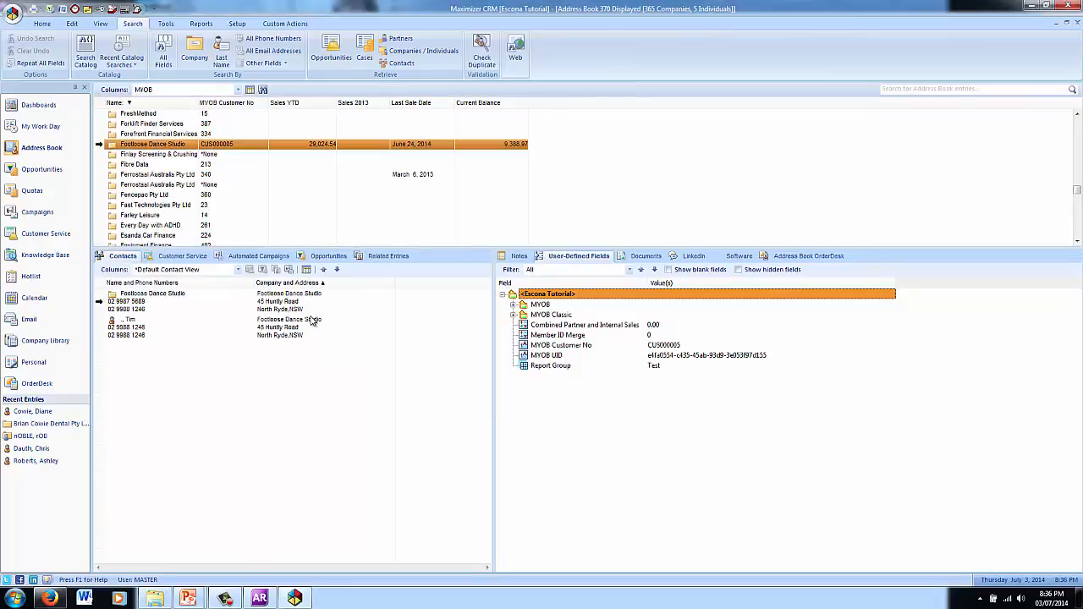
Step: Expand the MYOB user-defined fields to show sales figures, then bring up the MYOB import settings
left_click(512, 304)
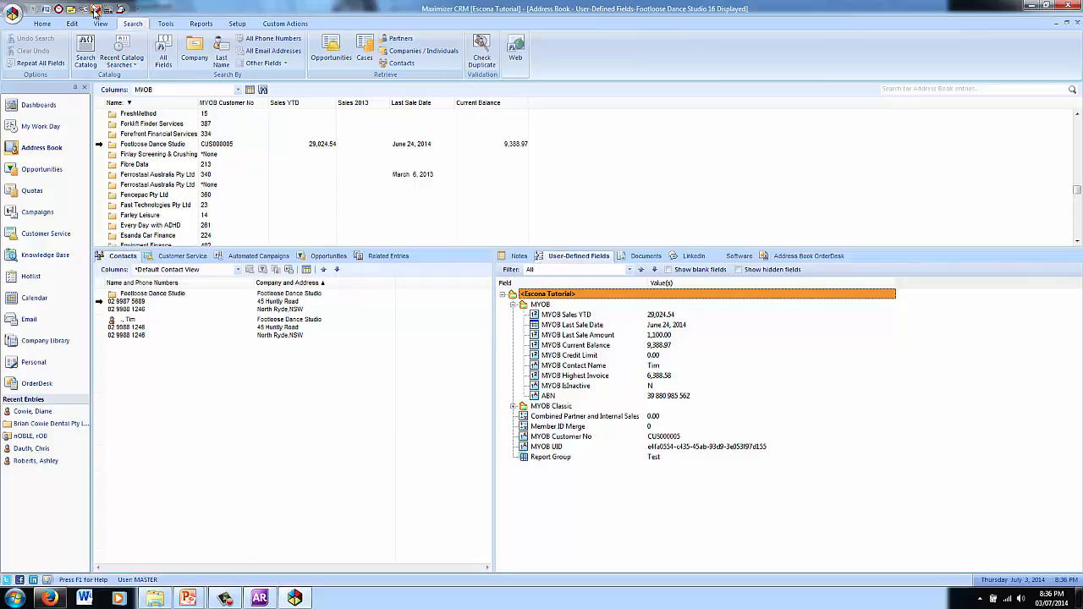
left_click(95, 10)
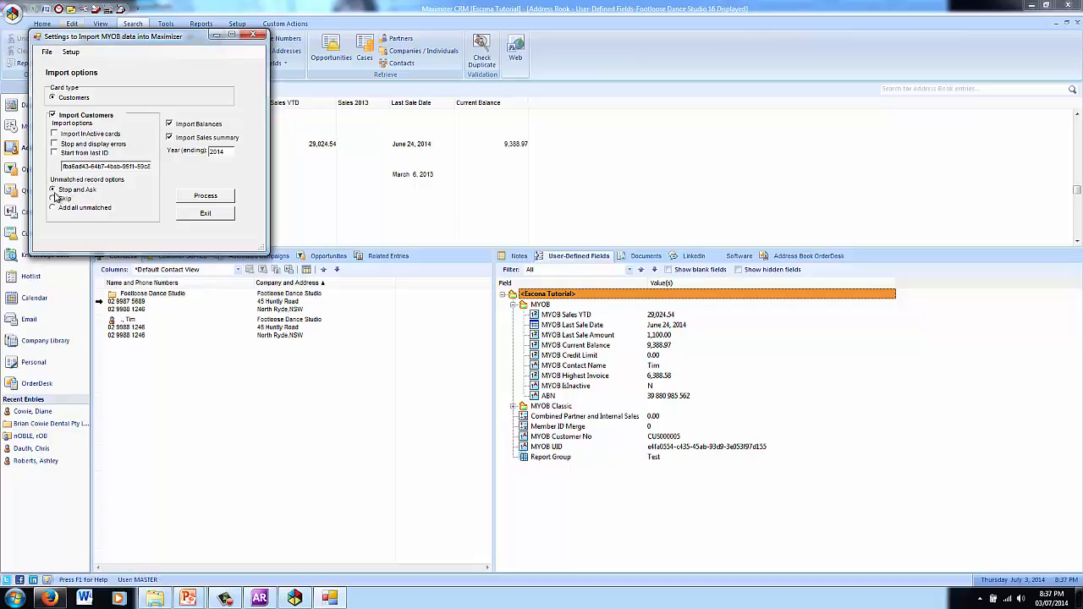
Step: Set unmatched MYOB records to Add all, then search companies for 'island w', finding nothing
left_click(53, 208)
left_click(211, 216)
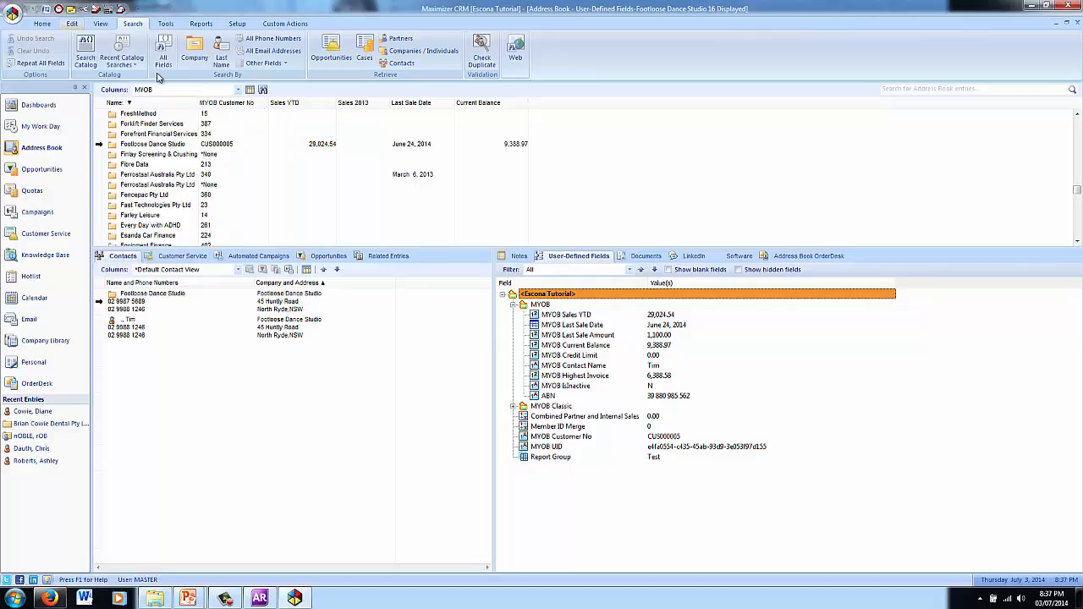
left_click(195, 44)
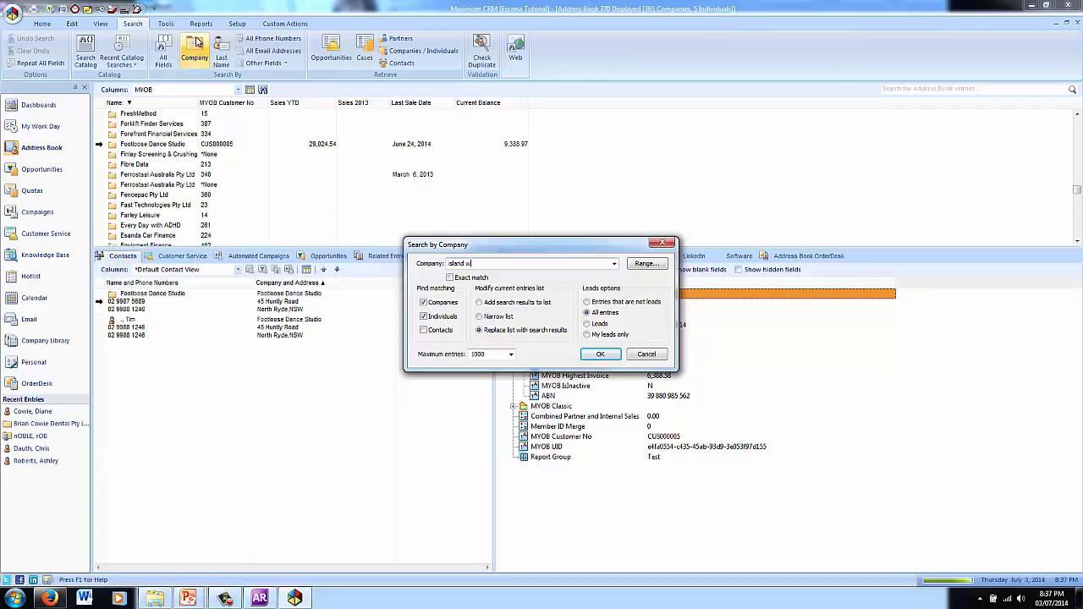
type("island w")
key("Return")
Step: Search MYOB AccountRight's Cards List for 'island' to confirm Island Way Motel exists
left_click(259, 598)
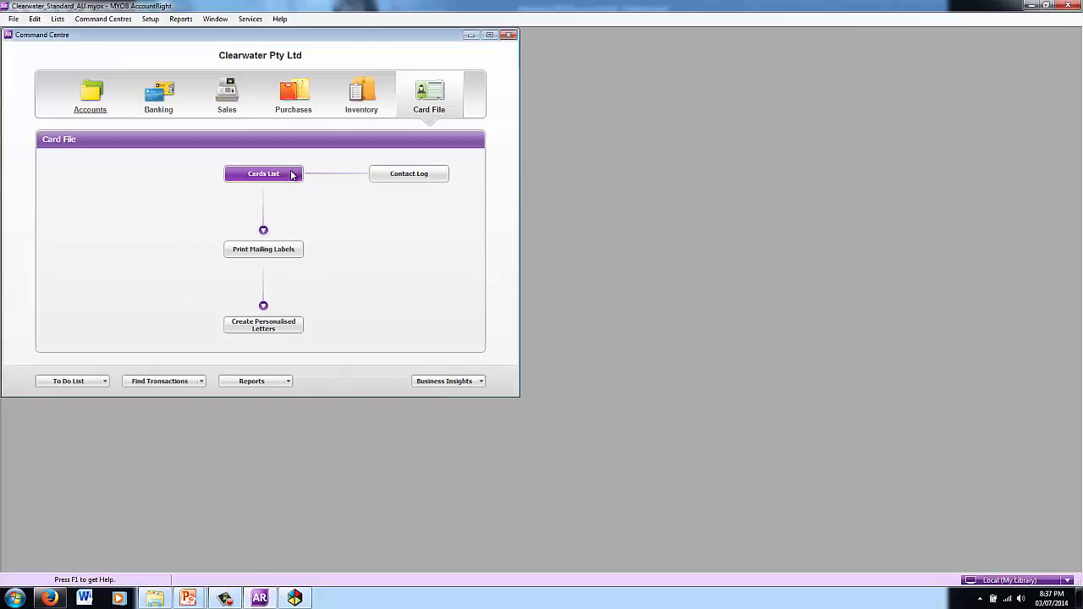
left_click(292, 174)
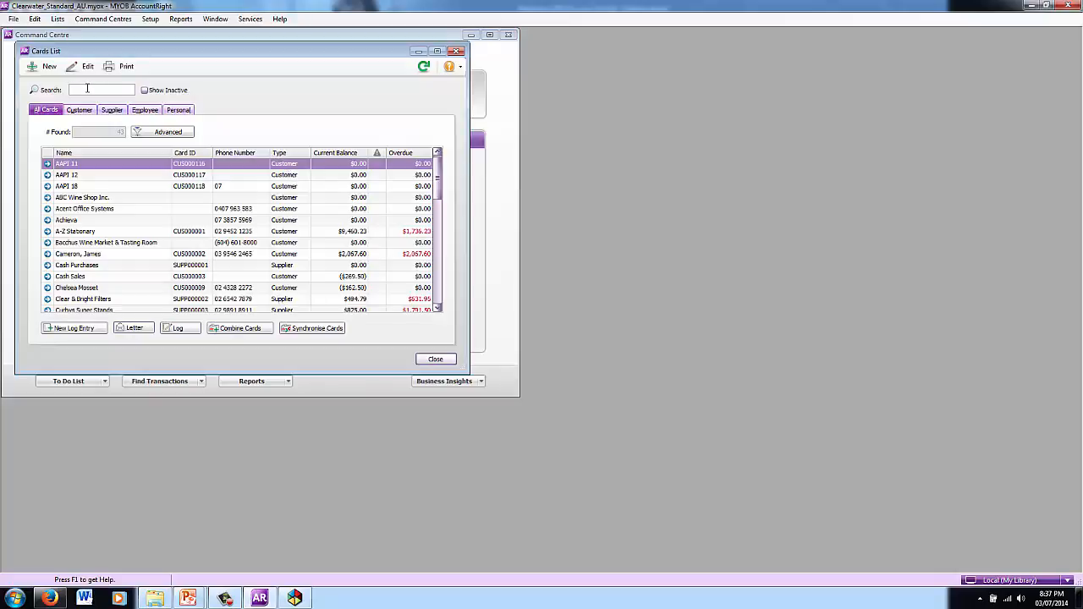
left_click(88, 89)
type("island")
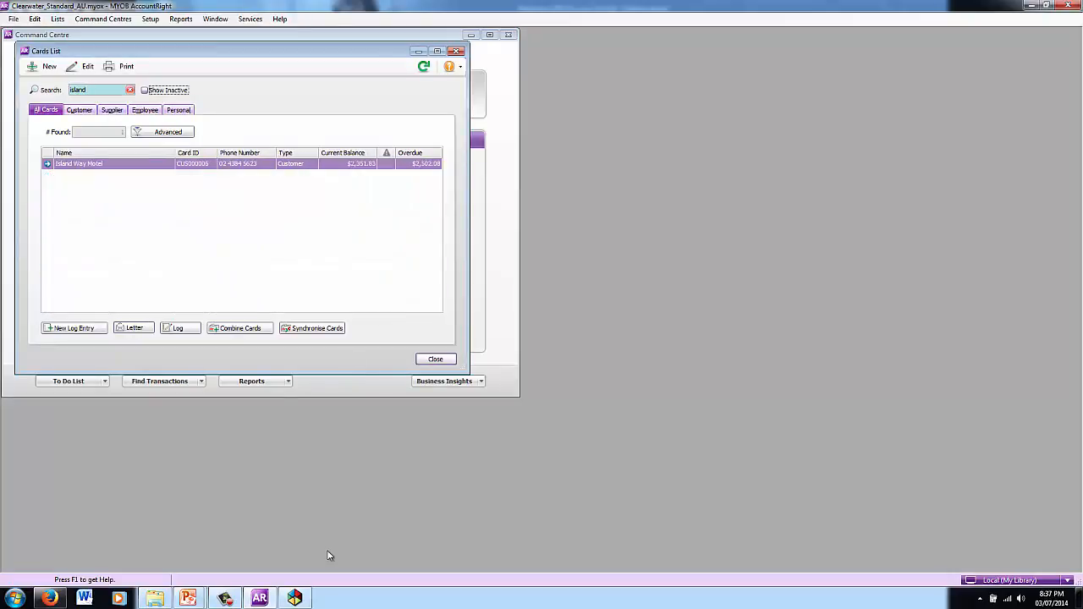
left_click(294, 598)
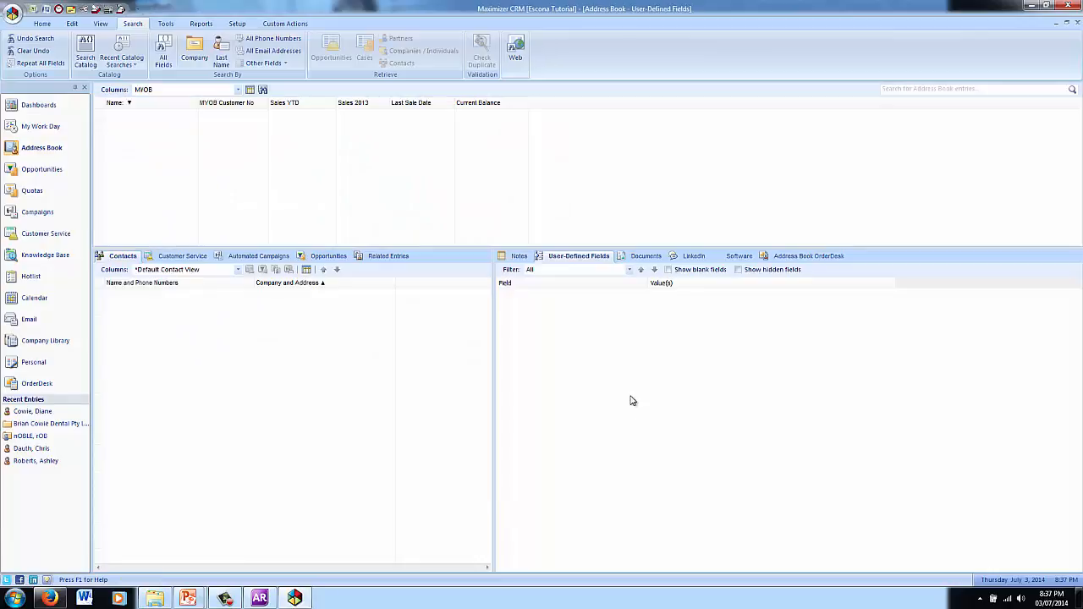
Step: Run the MYOB customer import to add the unmatched cards
left_click(84, 10)
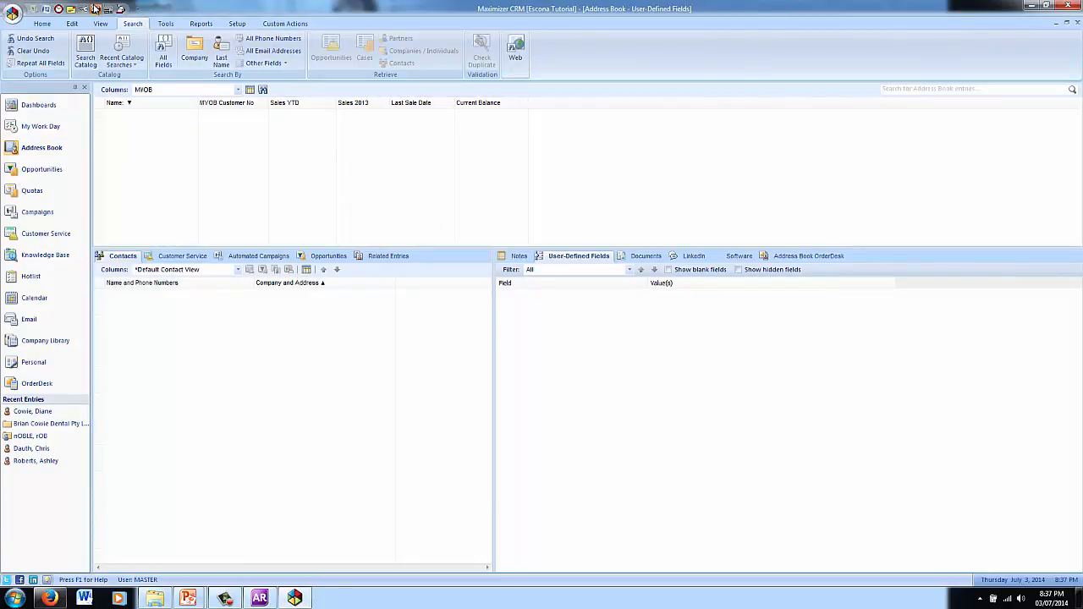
left_click(220, 210)
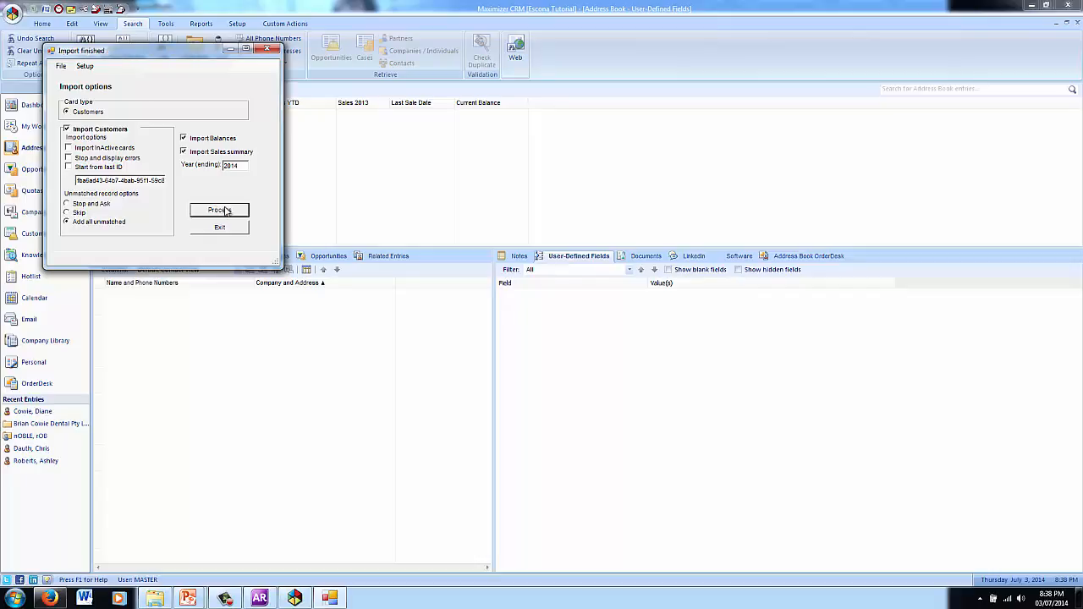
left_click(219, 228)
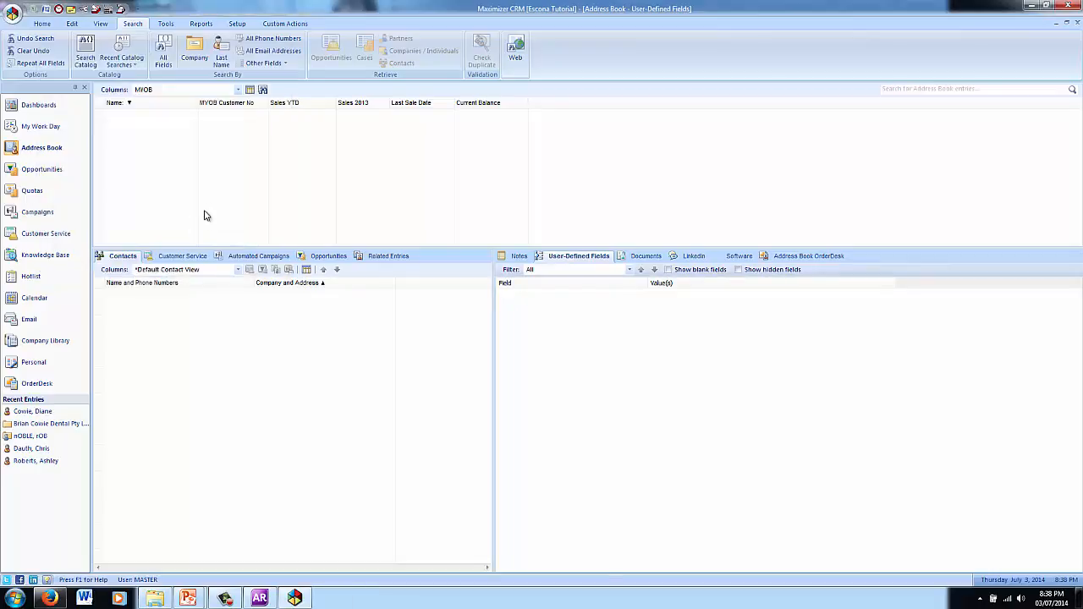
Step: Search companies for 'island' to find Island Way Motel and Island Spice & Wine
left_click(202, 55)
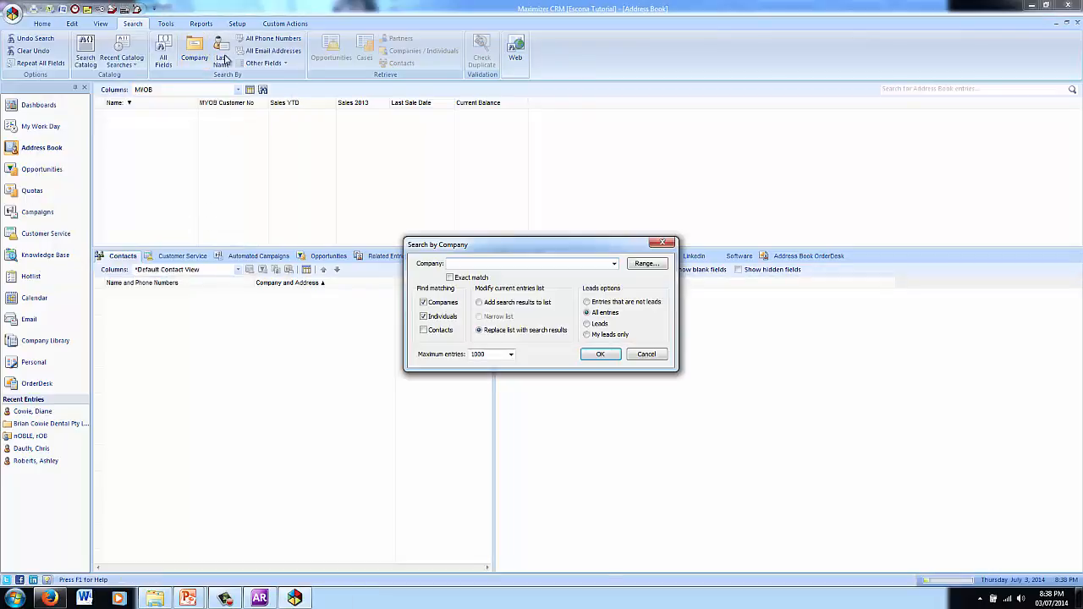
type("island")
key("Return")
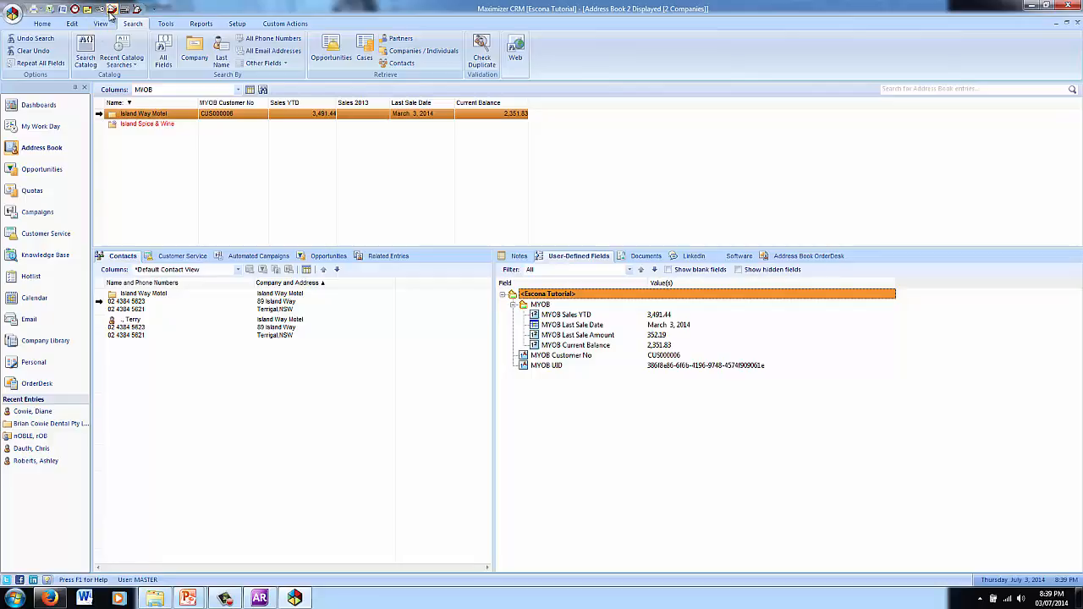
left_click(111, 9)
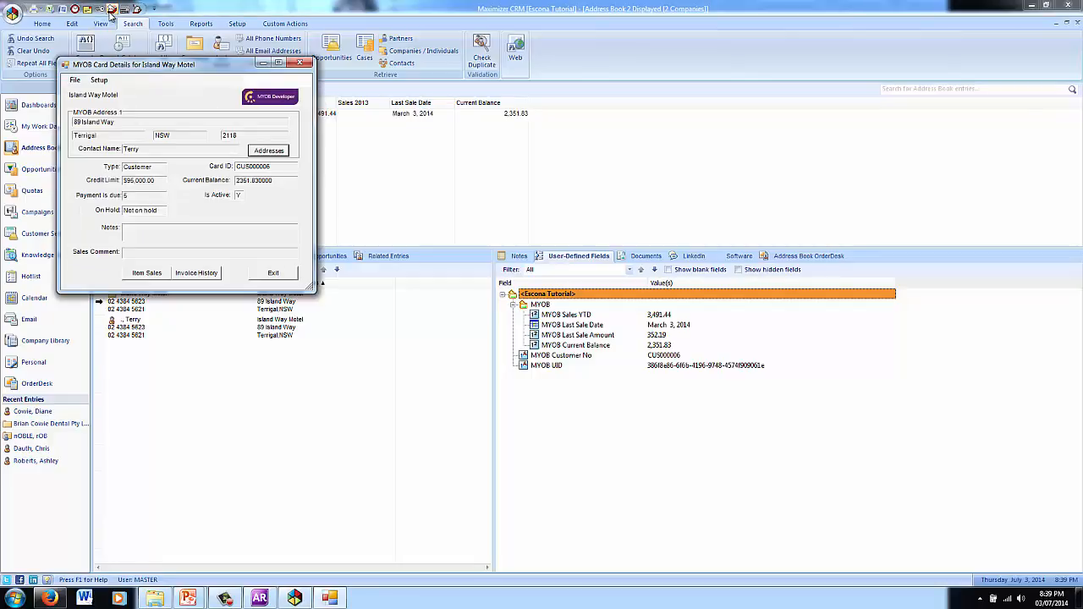
left_click(139, 276)
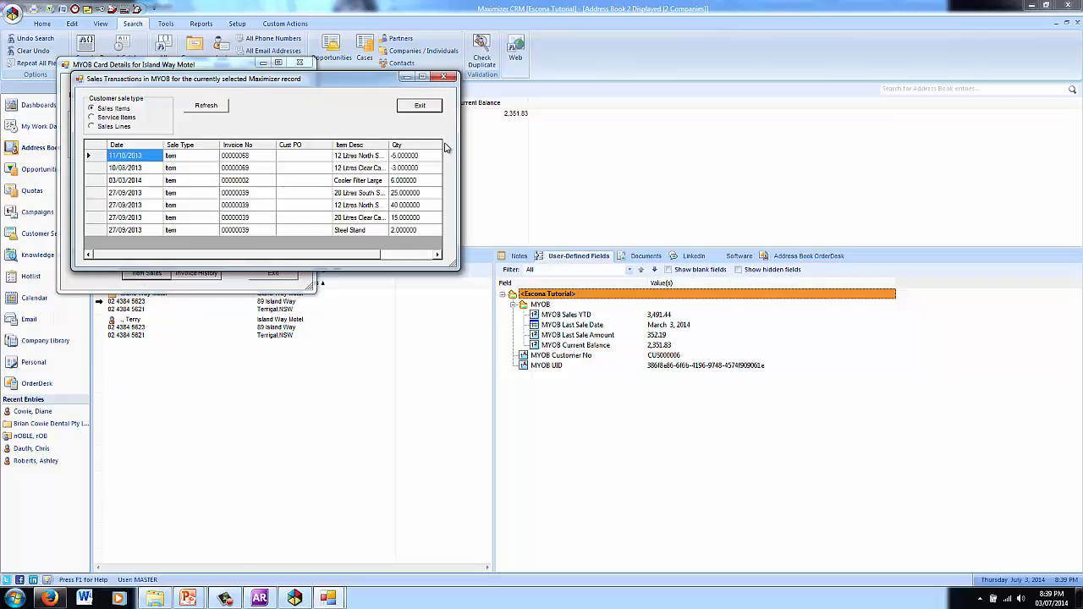
left_click(430, 106)
left_click(276, 275)
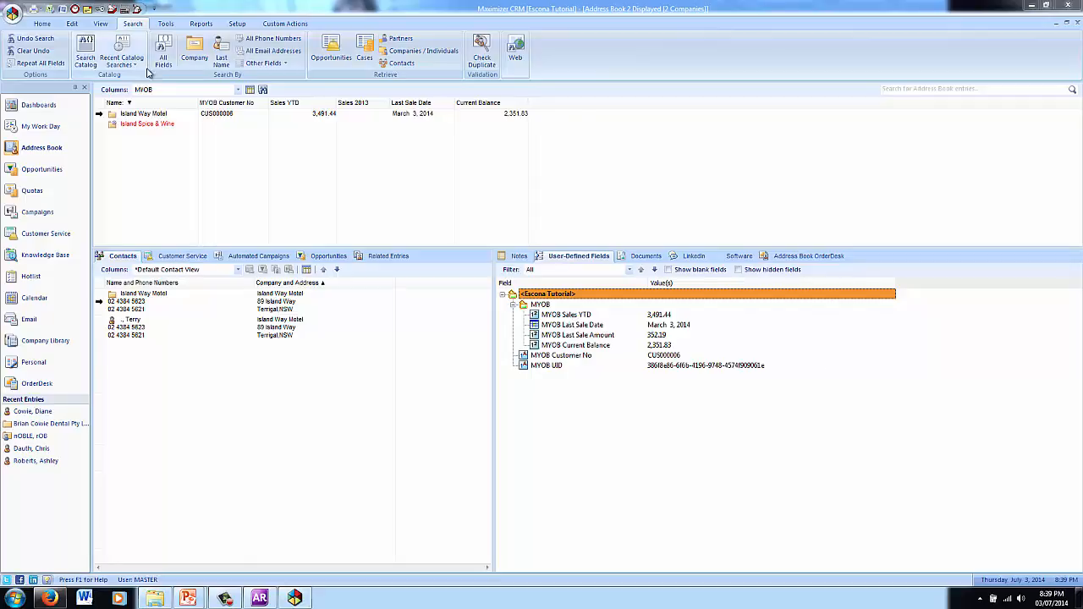
Step: Keep the MYOB column setup and run the saved *MYOB Links catalog search
left_click(180, 91)
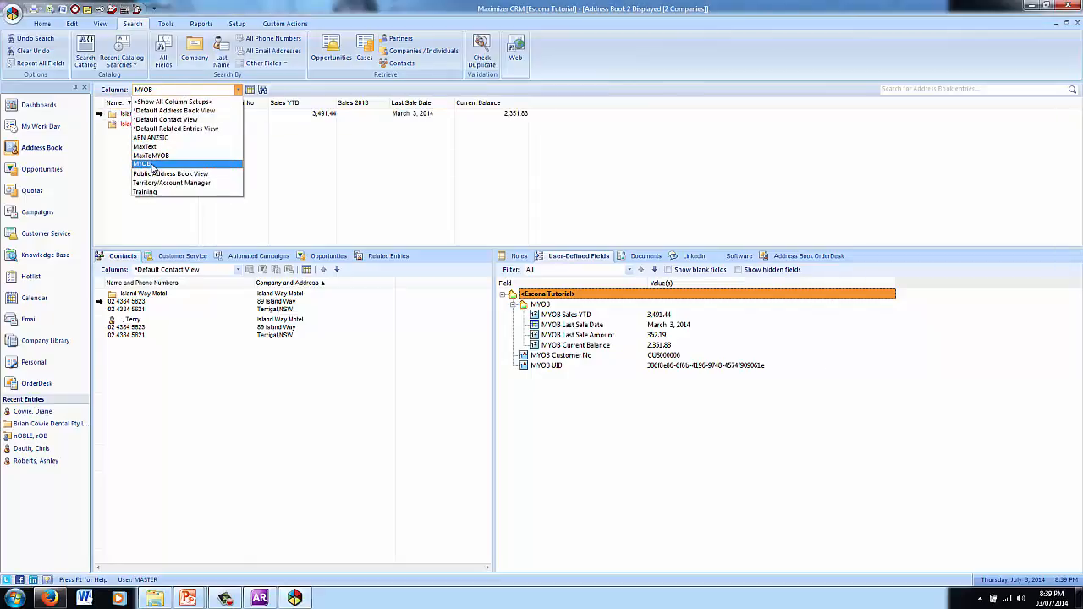
left_click(207, 90)
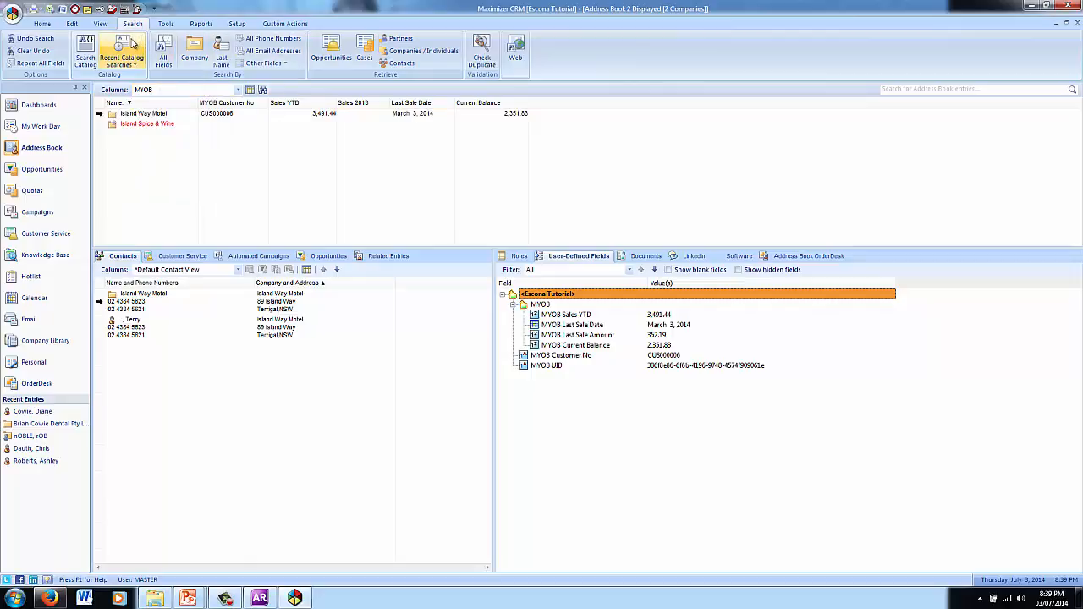
left_click(132, 47)
left_click(136, 76)
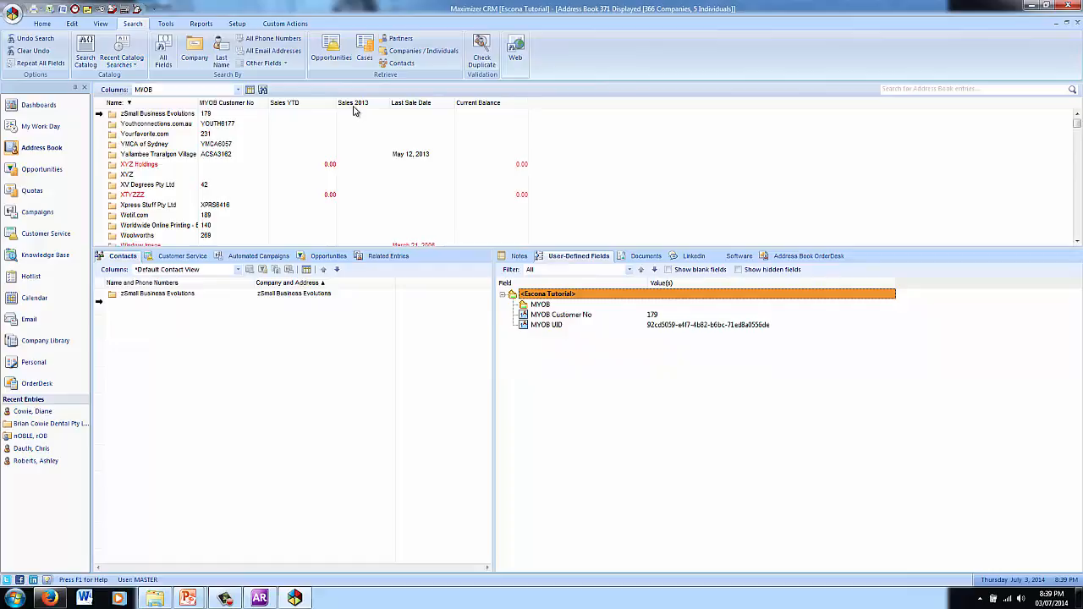
Step: Sort the MYOB-linked entries by Sales YTD, then by Current Balance, highest first
left_click(313, 104)
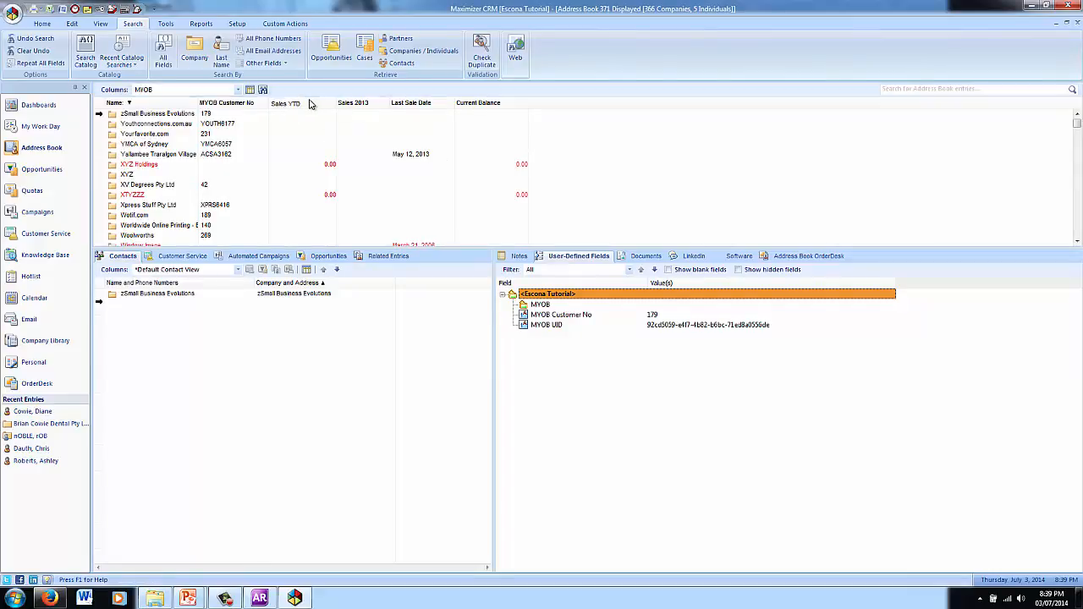
left_click(328, 103)
left_click(324, 105)
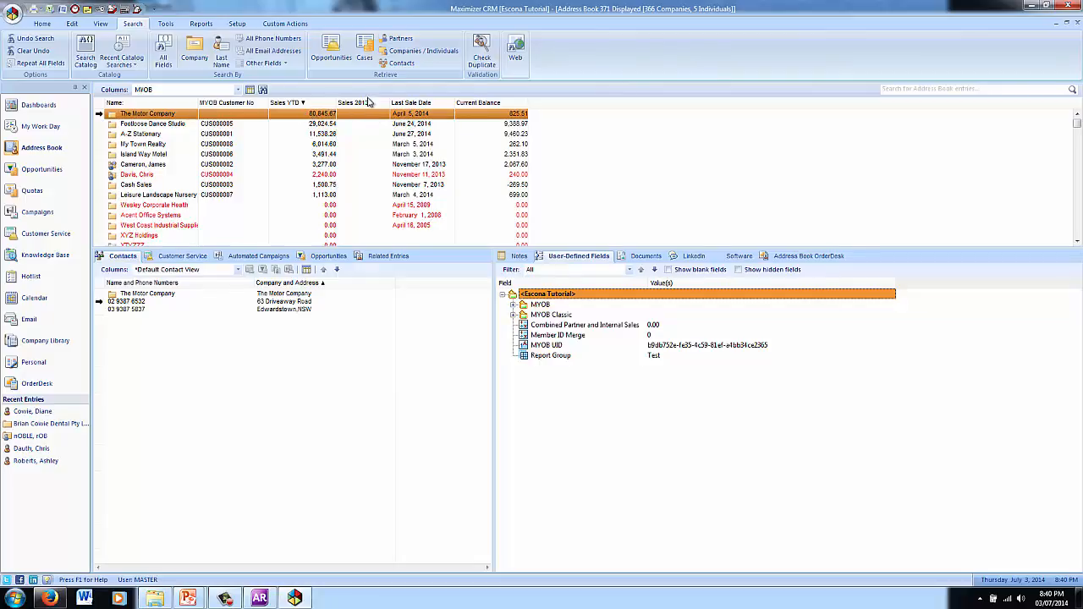
left_click(512, 103)
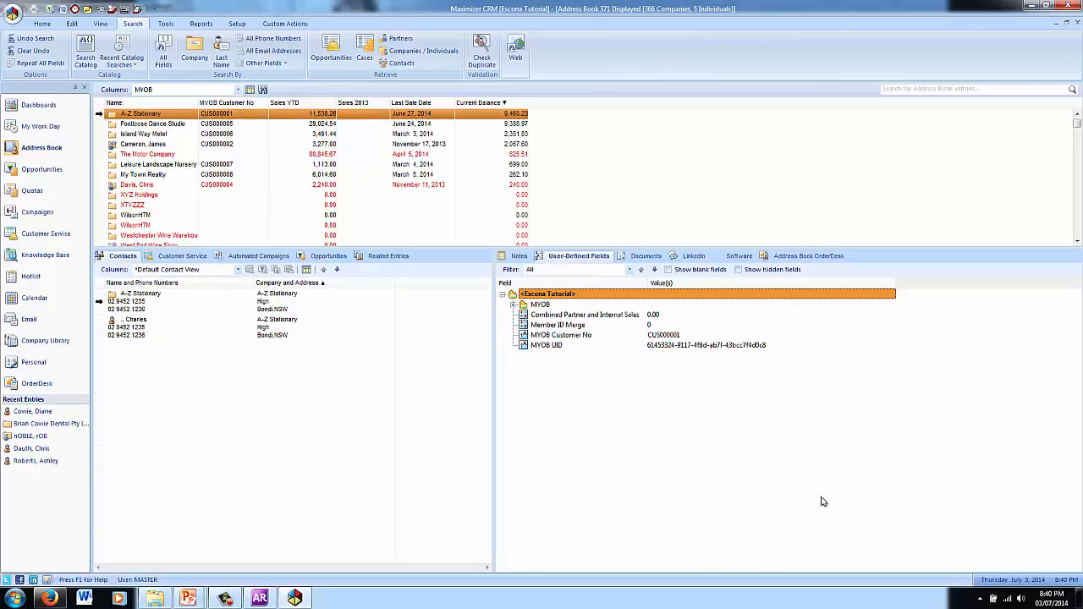
left_click(259, 599)
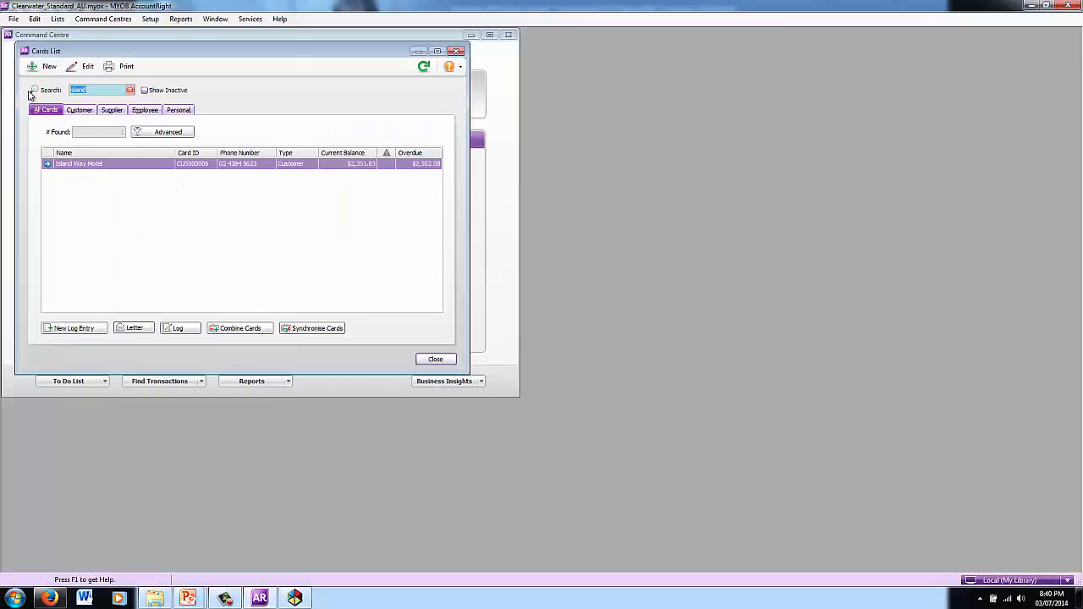
Step: Search MYOB customer cards for 'crm ce', find no match, and return to Maximizer
type("crm ce")
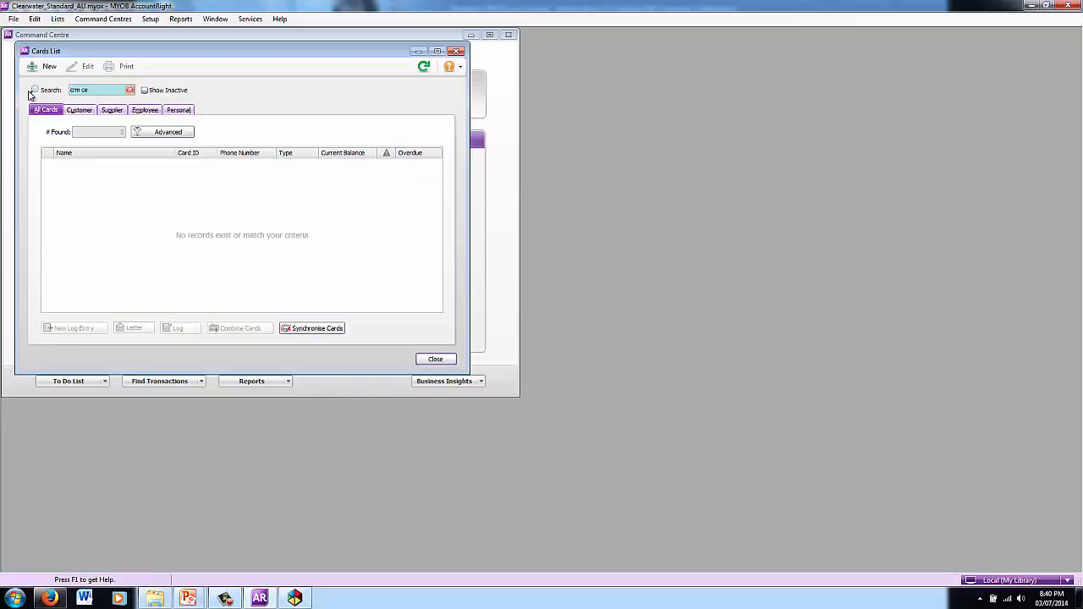
key("Tab")
left_click(84, 110)
left_click(295, 597)
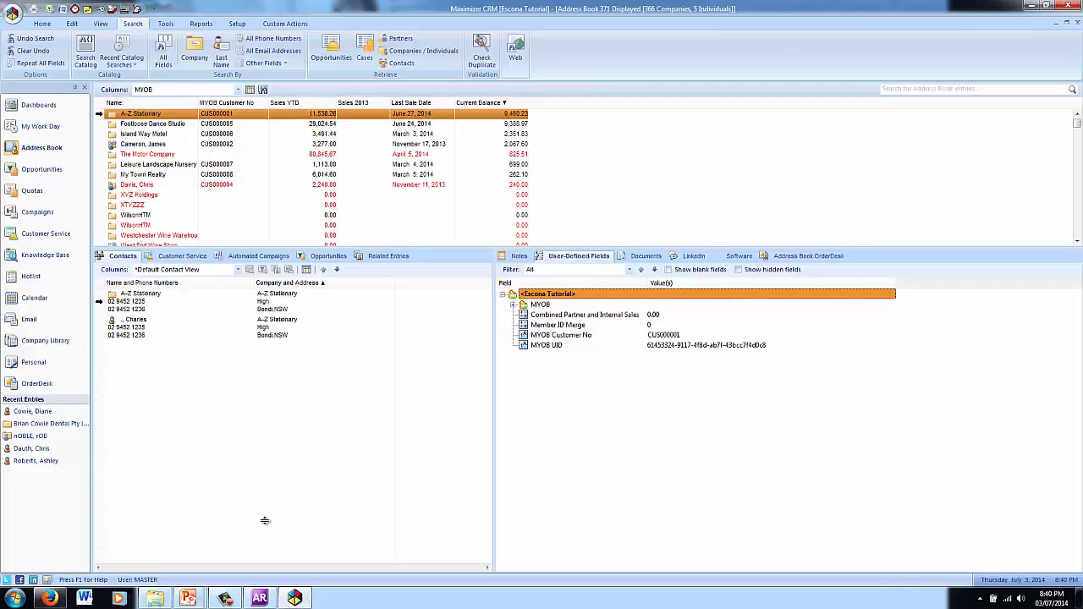
Step: Search companies for 'crm' and select the contact under CRM Central
left_click(189, 44)
type("crm")
key("Return")
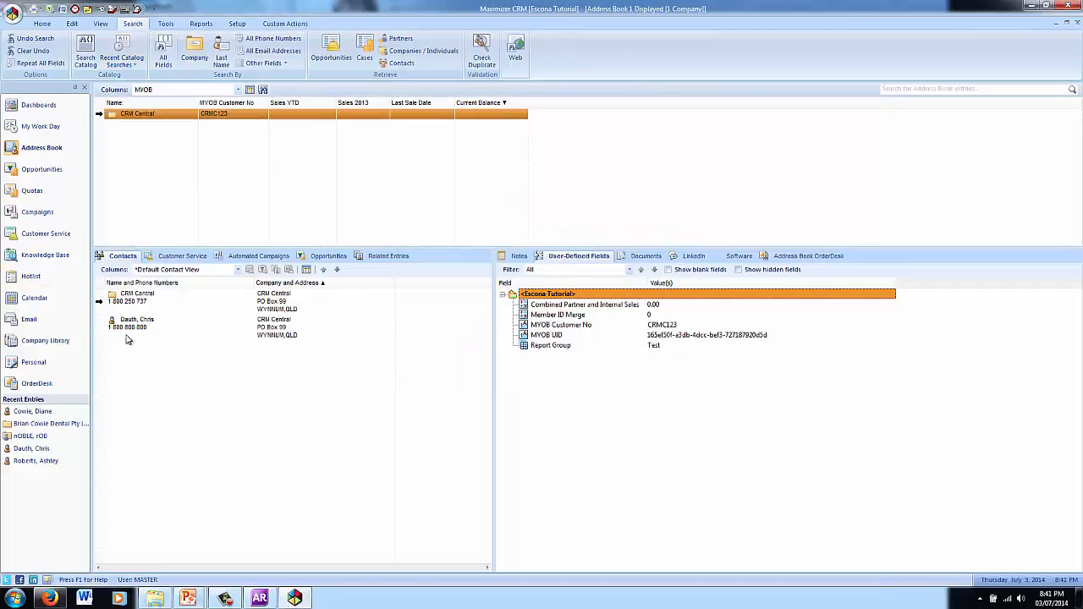
left_click(131, 332)
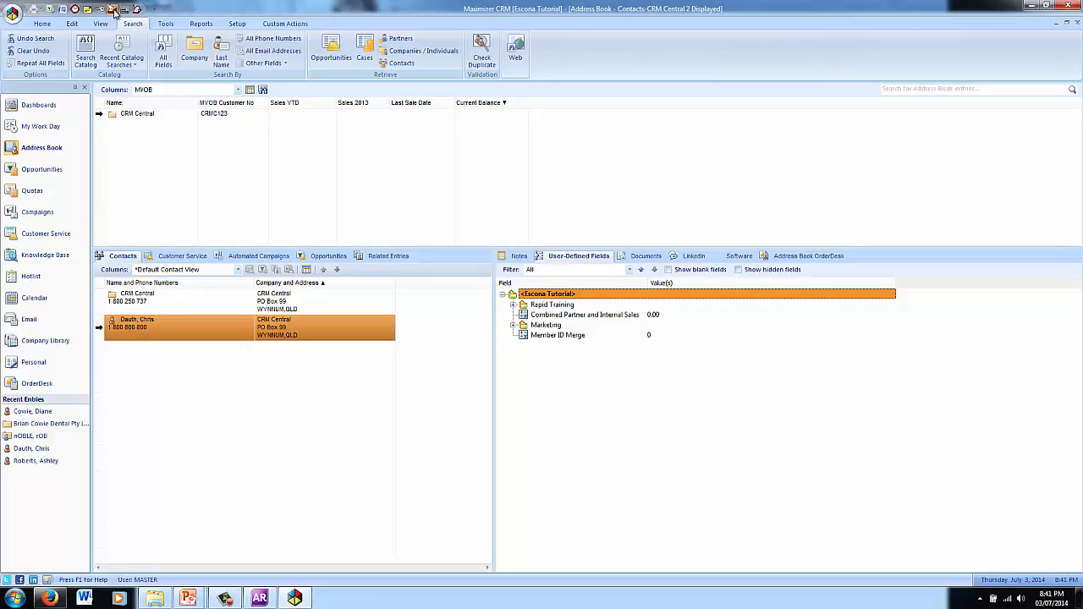
Step: Search MYOB for a matching card and choose to add CRM Central as a new customer
left_click(112, 9)
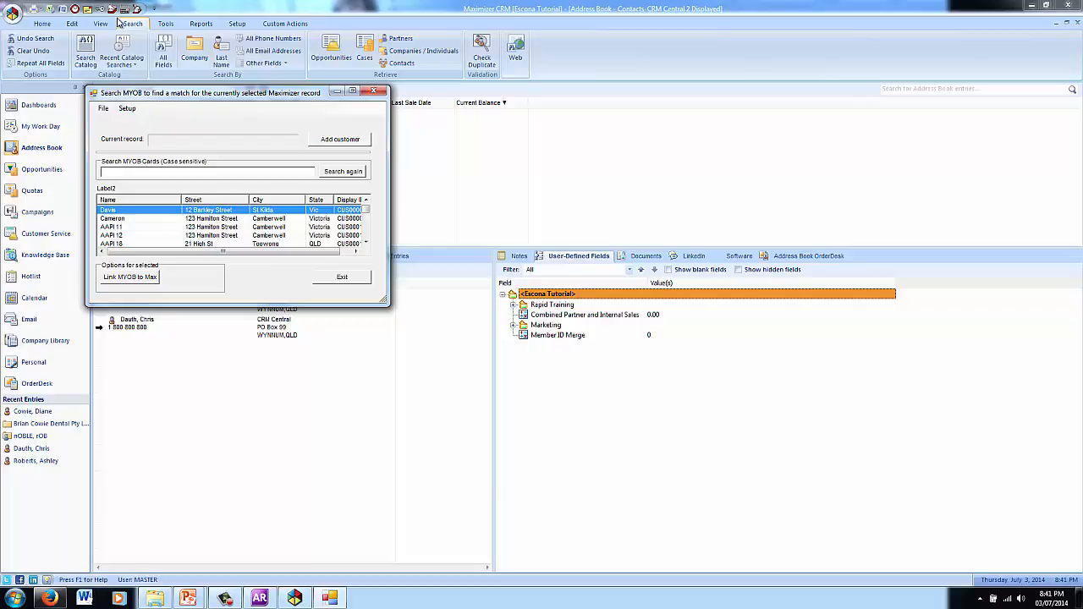
left_click_drag(366, 210, 366, 215)
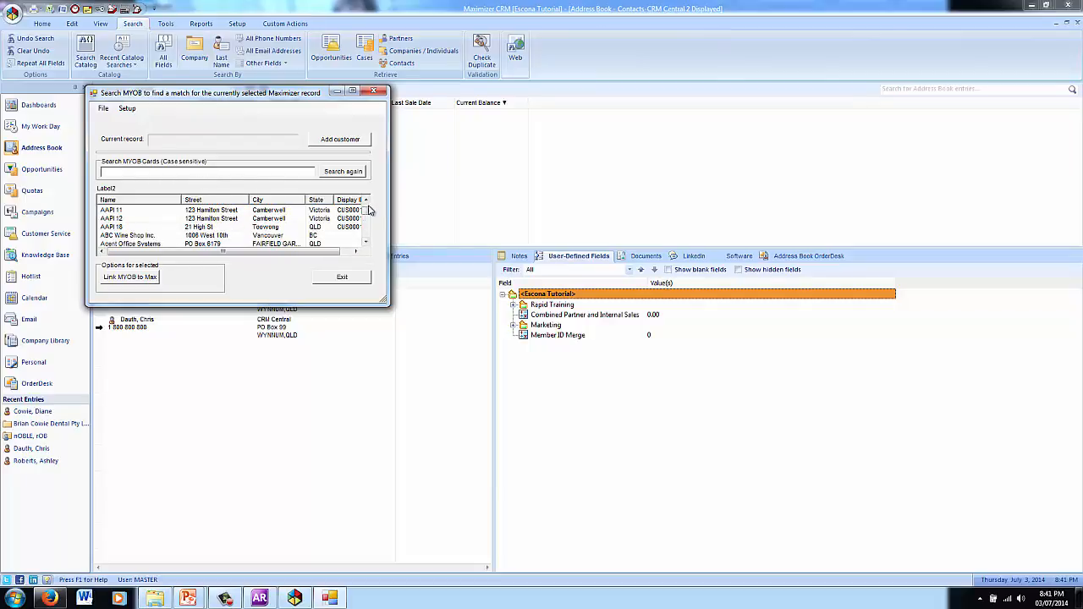
left_click_drag(369, 215, 367, 220)
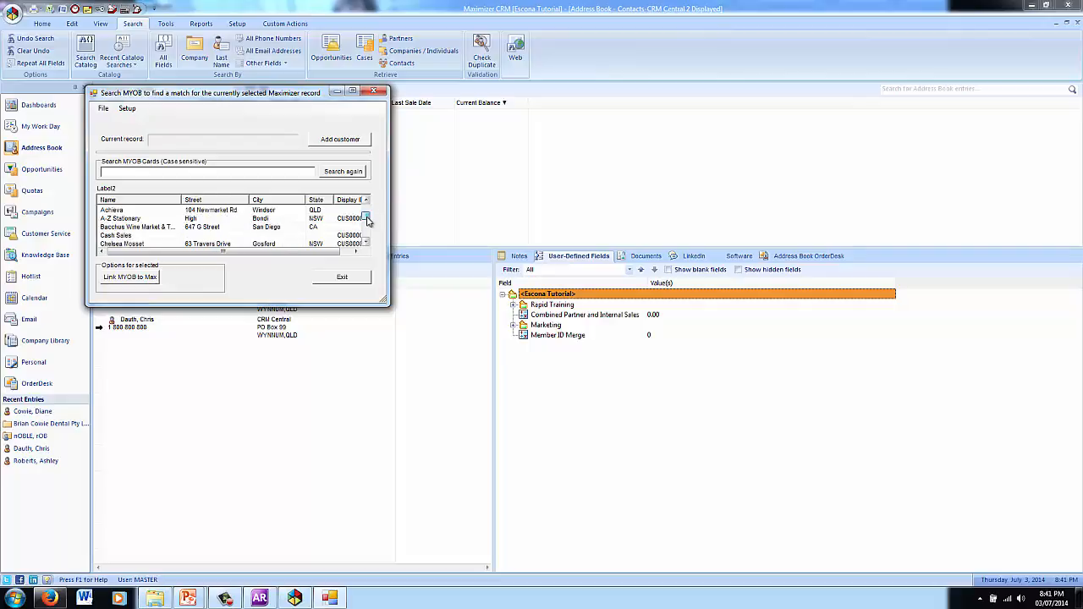
left_click(142, 226)
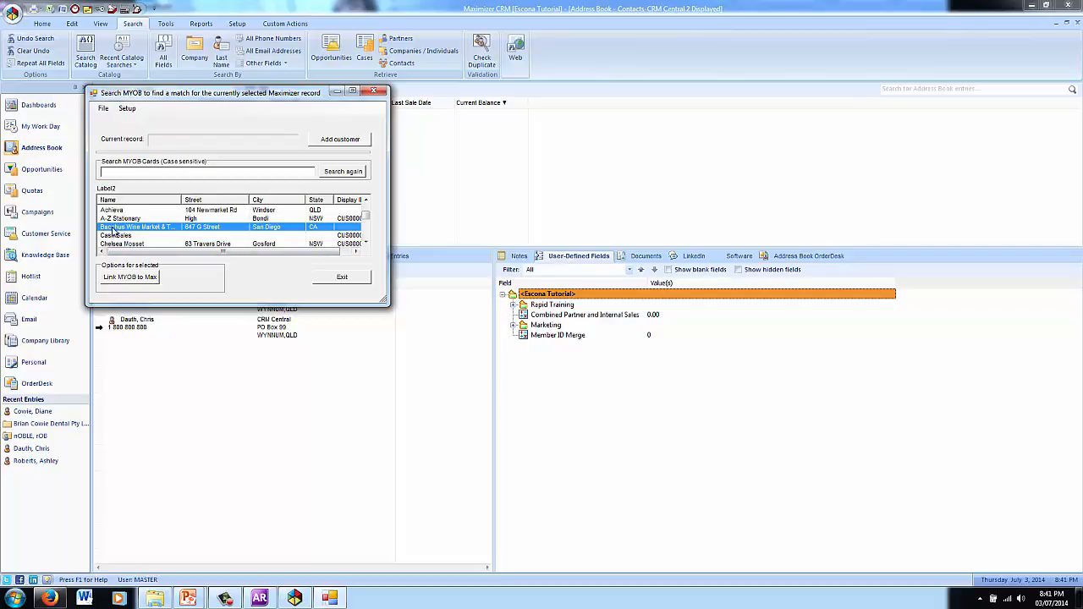
left_click(335, 142)
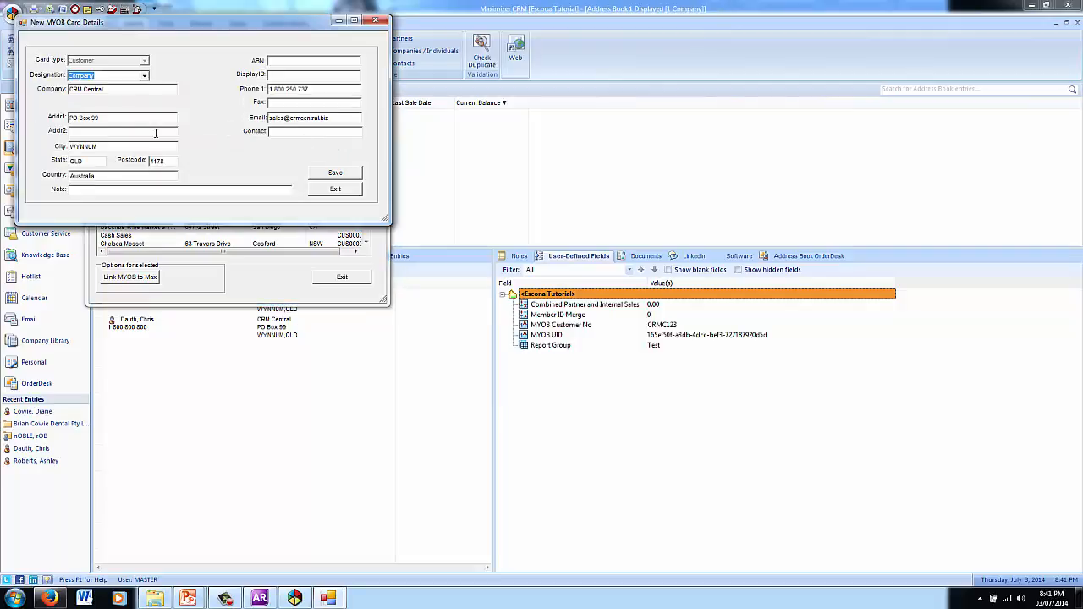
Step: Enter ABN 123456, display ID CRM123 and note 'Added from Max', then save the card
left_click(302, 60)
type("12345678901")
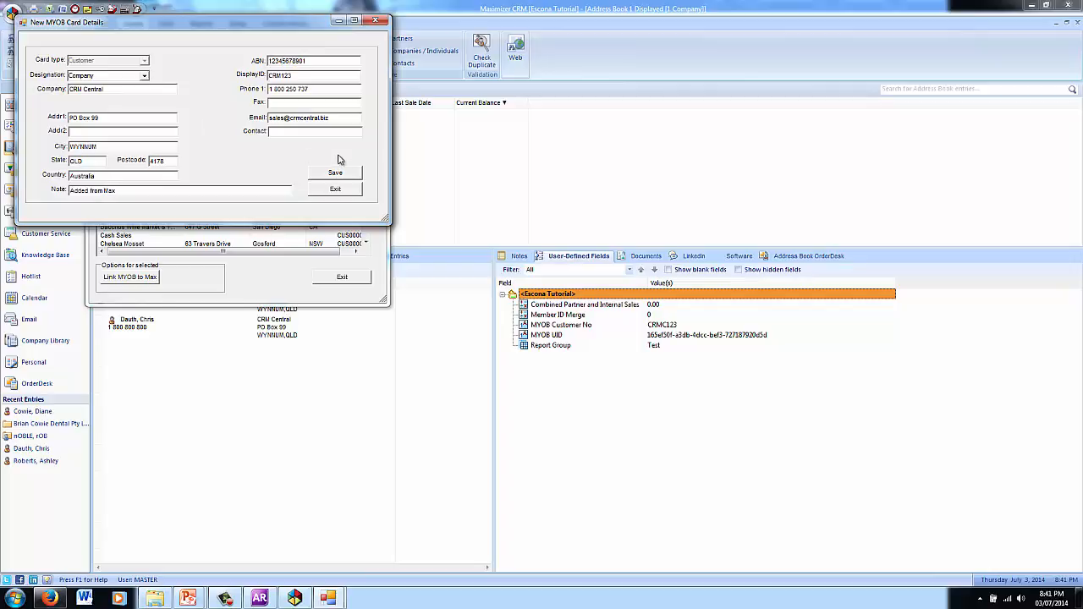
left_click(336, 174)
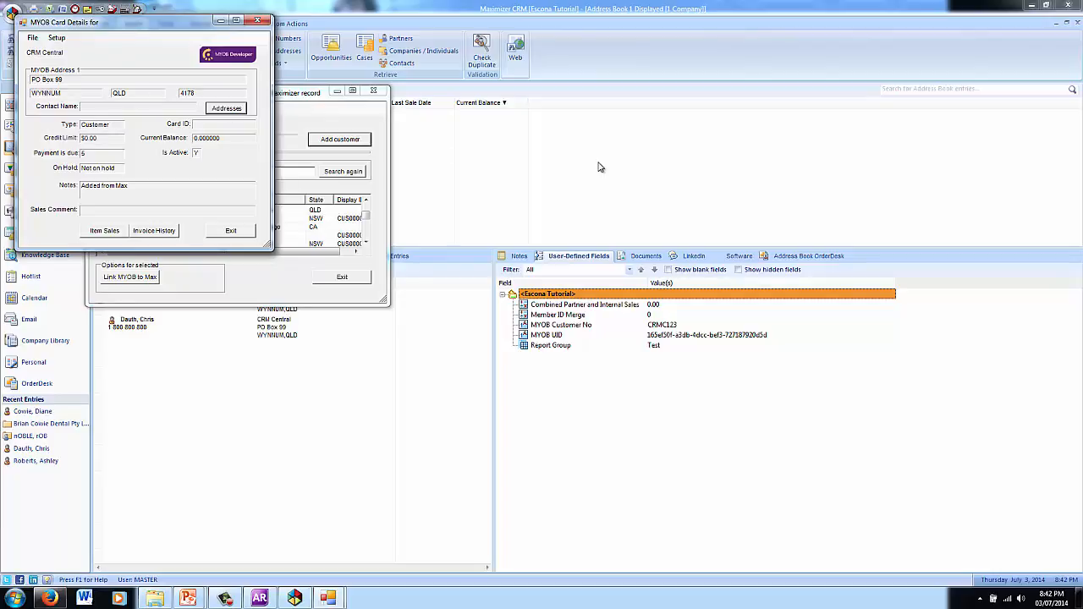
Step: Check CRM Central's item sales, then close the transactions list and the MYOB Card Details window
left_click(102, 231)
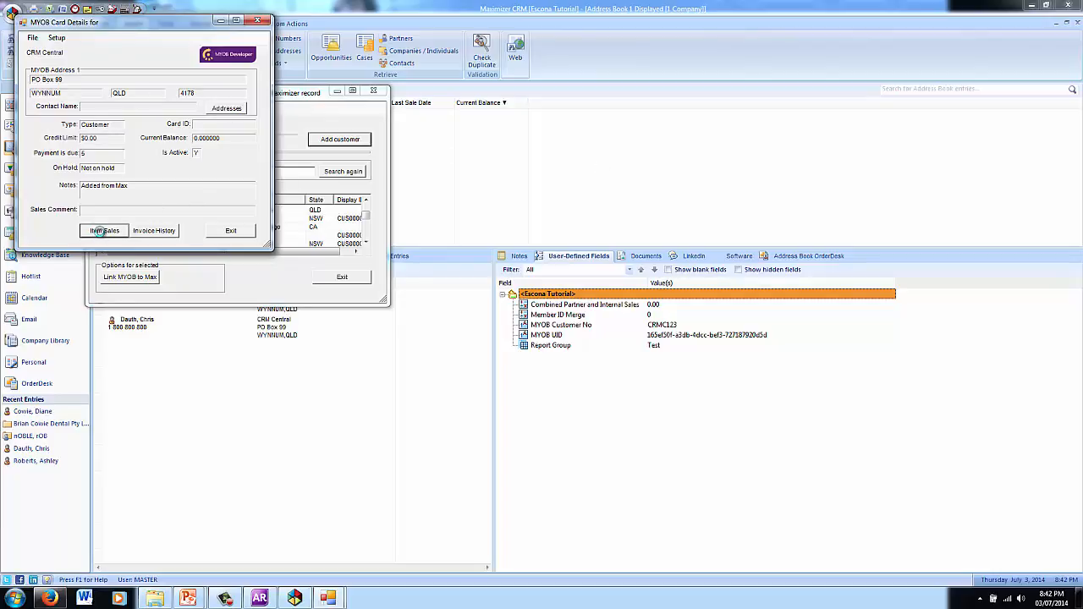
left_click(388, 67)
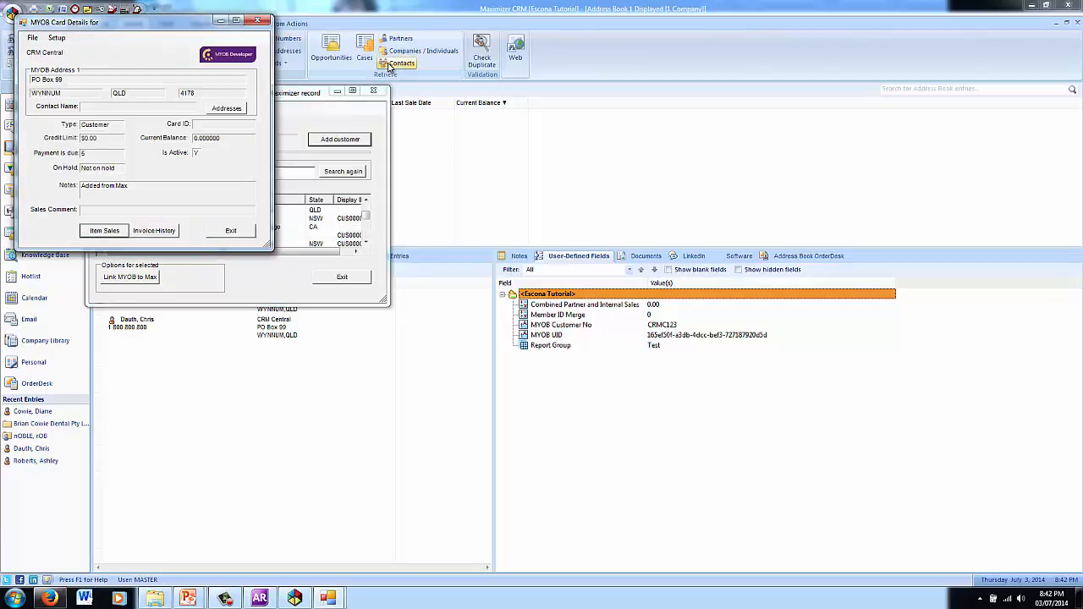
left_click(240, 235)
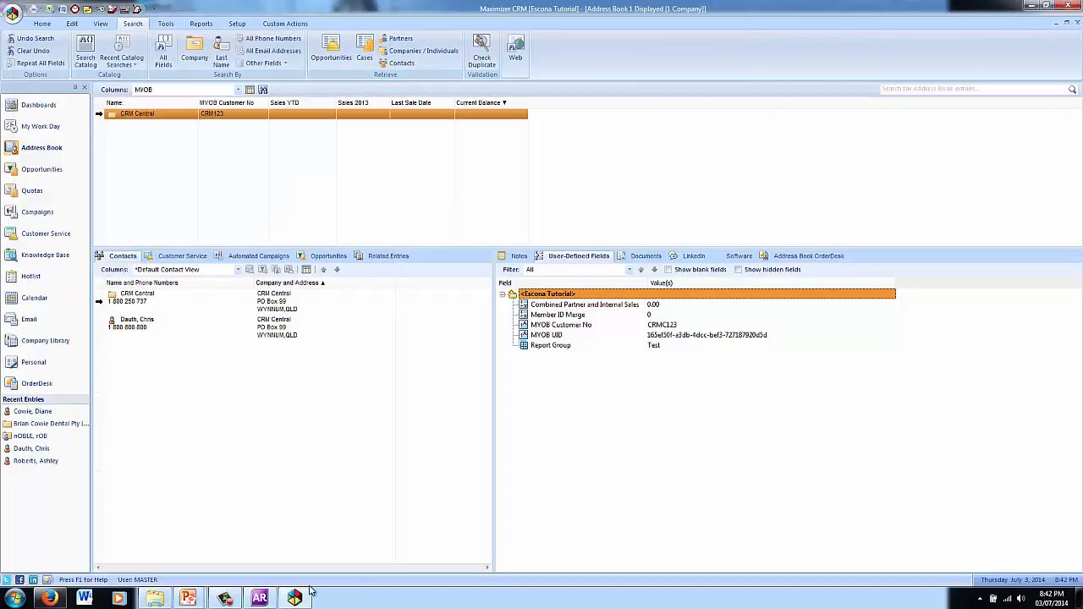
Step: In MYOB AccountRight, search the Cards List for 'CRM' to confirm CRM Central is listed
left_click(260, 598)
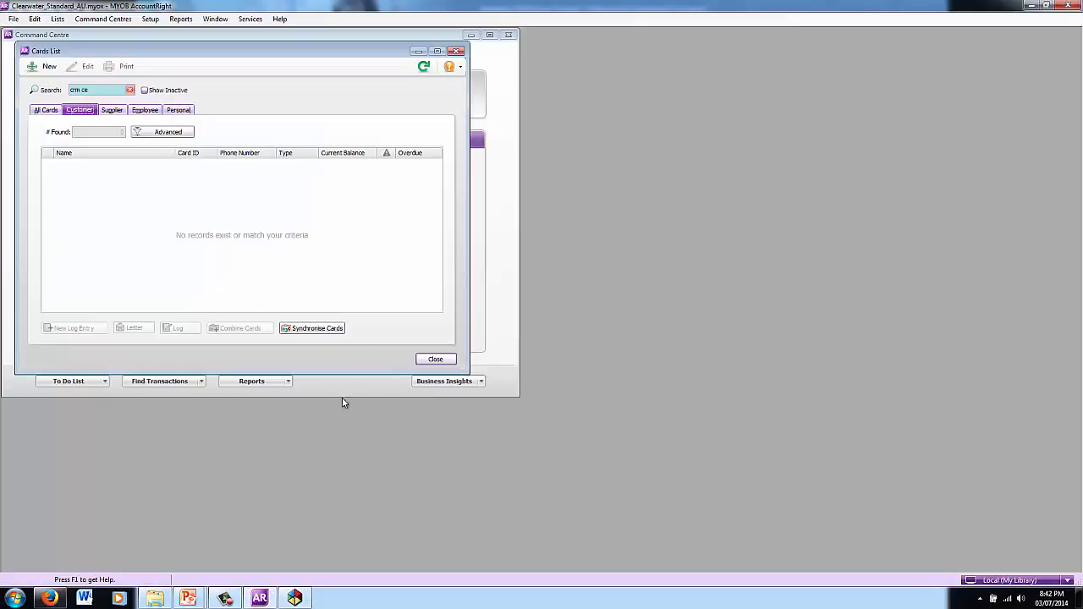
left_click(94, 90)
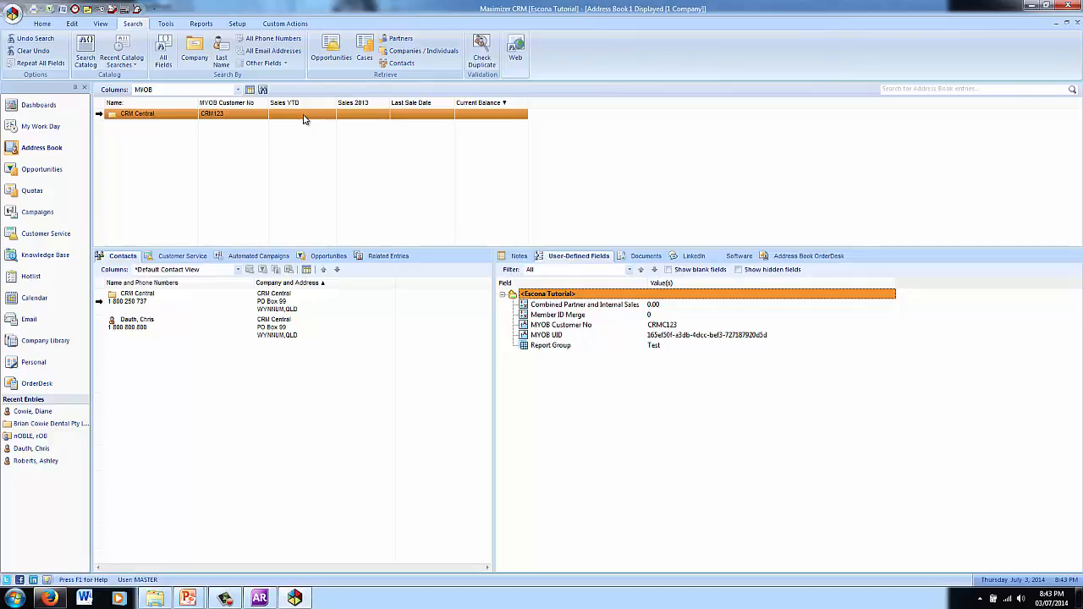
Step: View CRM Central's user-defined fields, then open the MYOB import settings' File menu
left_click(561, 382)
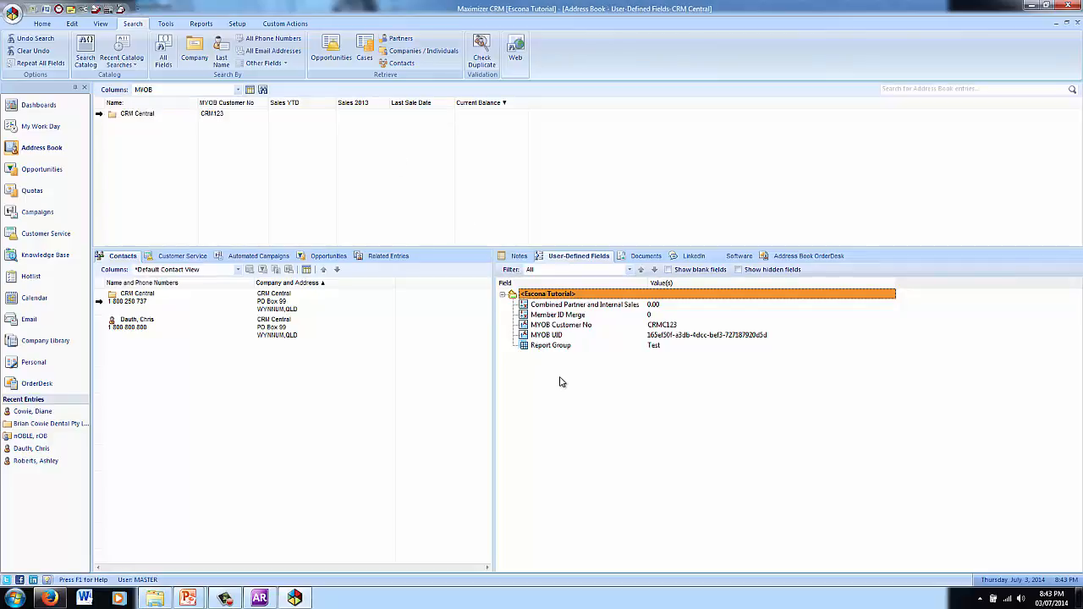
left_click(97, 12)
left_click(61, 66)
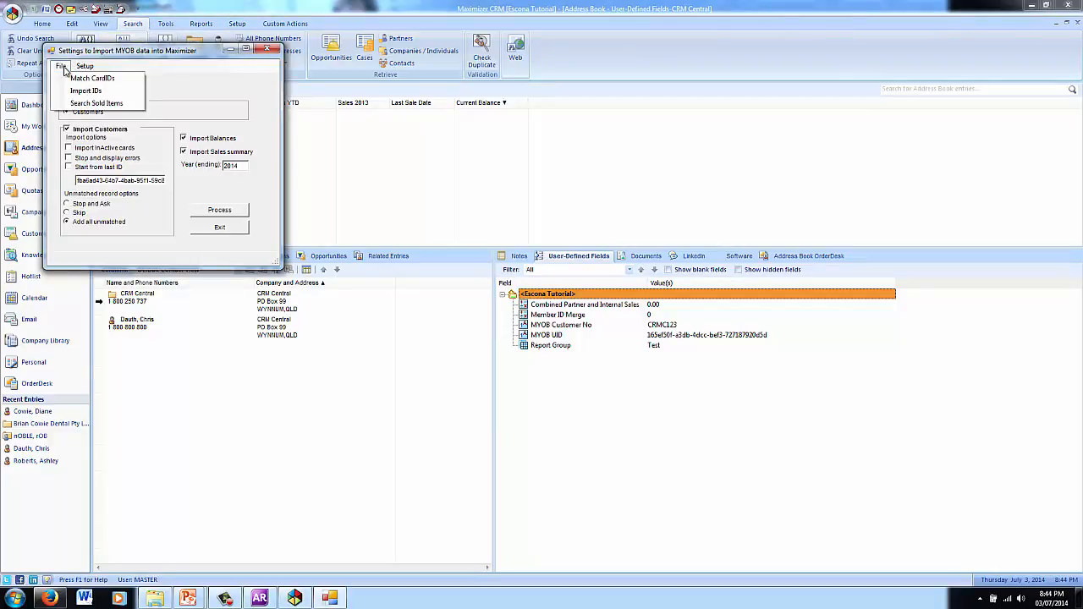
Step: Search sold items by item number for items 310, 210 and 110
left_click(95, 104)
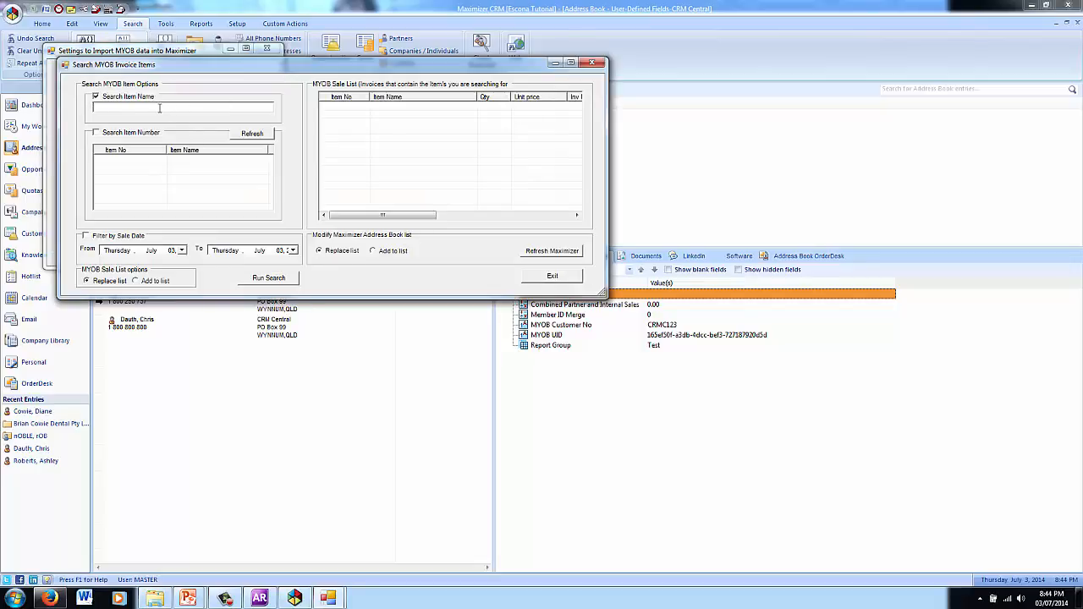
type("cook")
left_click(135, 134)
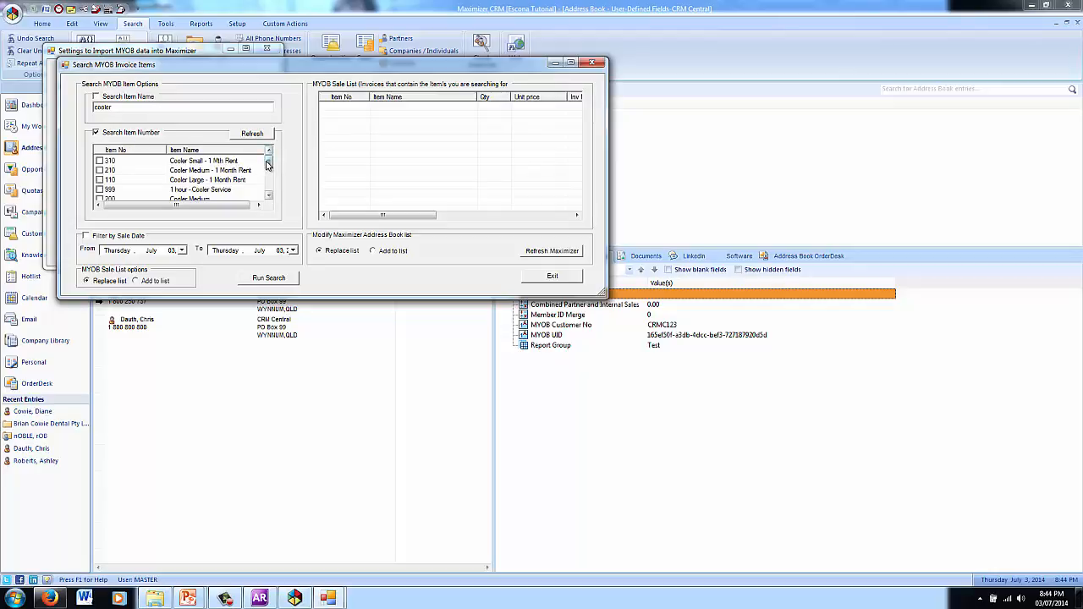
left_click_drag(268, 164, 269, 163)
left_click(99, 161)
left_click(100, 170)
left_click(99, 180)
left_click(269, 278)
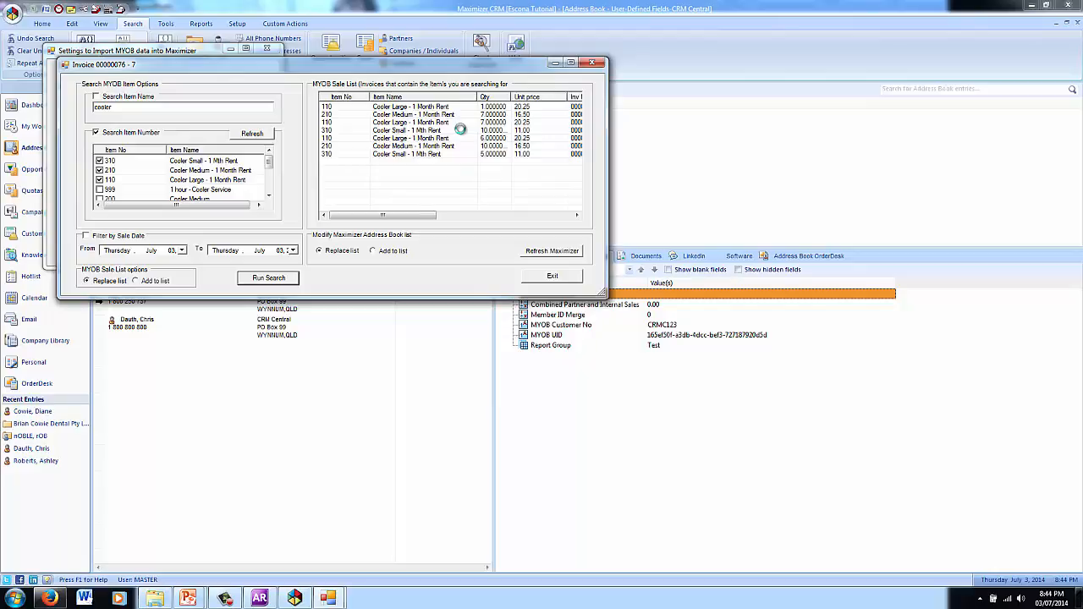
Step: Replace the Address Book list with My Town Realty, Leisure Landscape Nursery and A-Z Stationary
left_click_drag(406, 214, 508, 212)
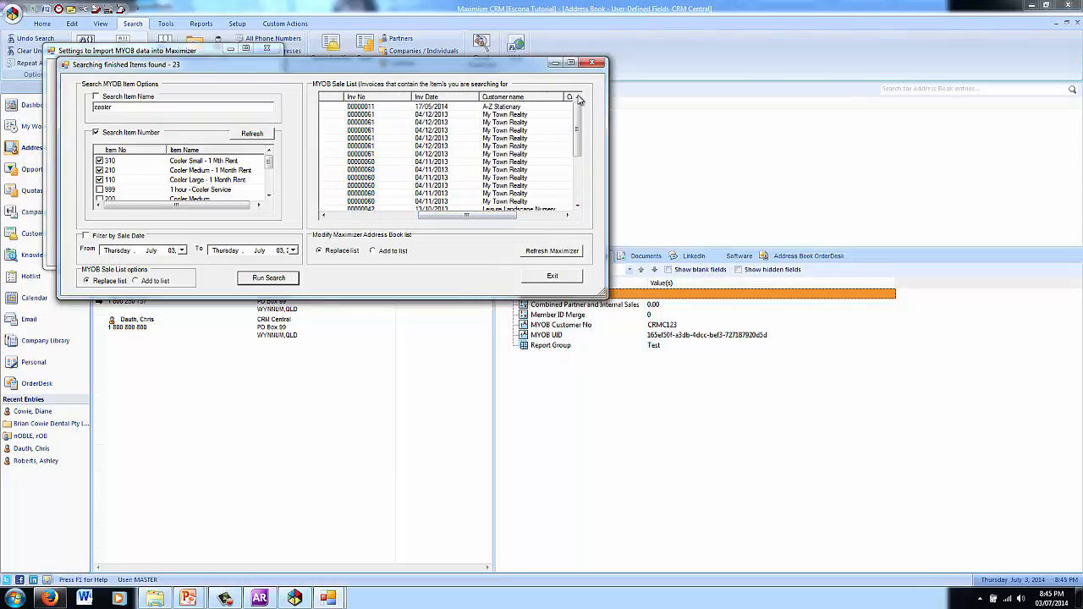
mouse_move(579, 106)
left_mouse_down()
mouse_move(580, 157)
mouse_move(582, 105)
mouse_move(581, 116)
left_mouse_up()
left_click(555, 252)
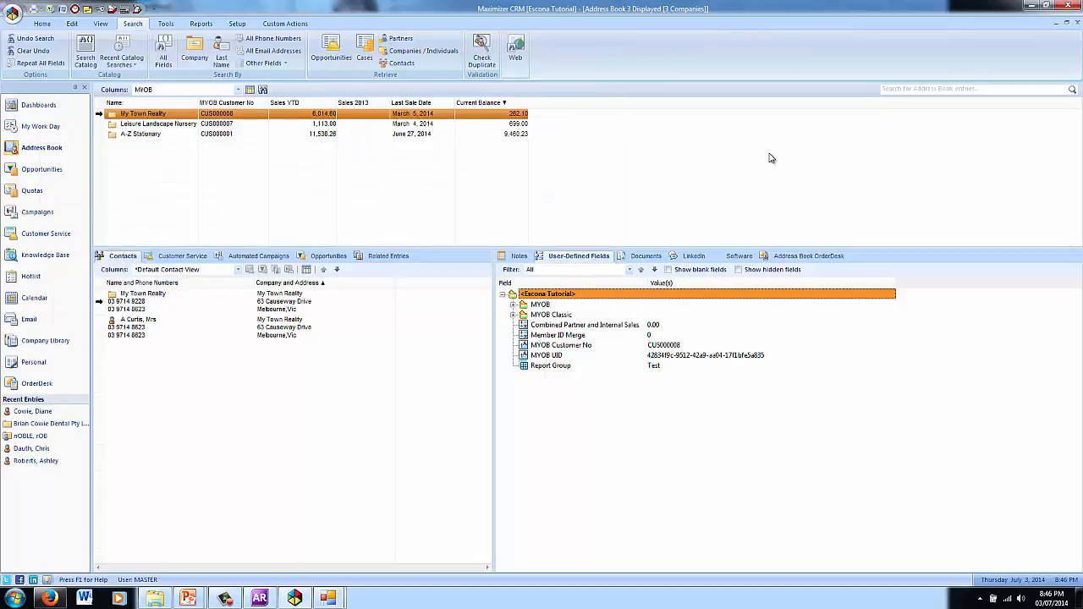
Step: Look over the contacts and fields of Leisure Landscape Nursery and A-Z Stationary
left_click(151, 125)
left_click(145, 133)
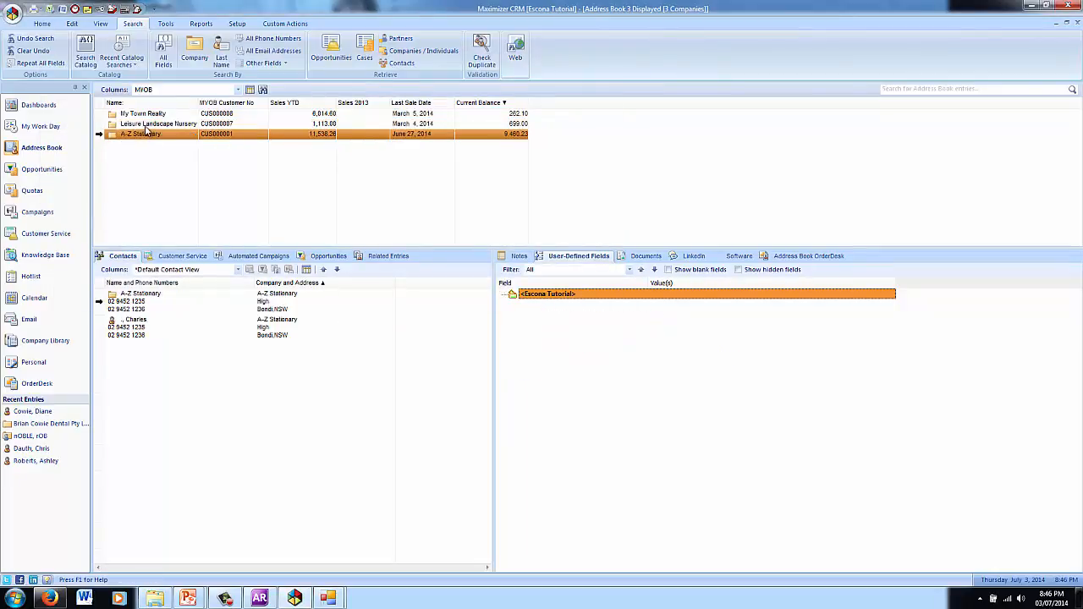
left_click(147, 126)
Step: Close the item search and MYOB import settings windows, then view Leisure Landscape Nursery's user-defined fields
mouse_move(335, 598)
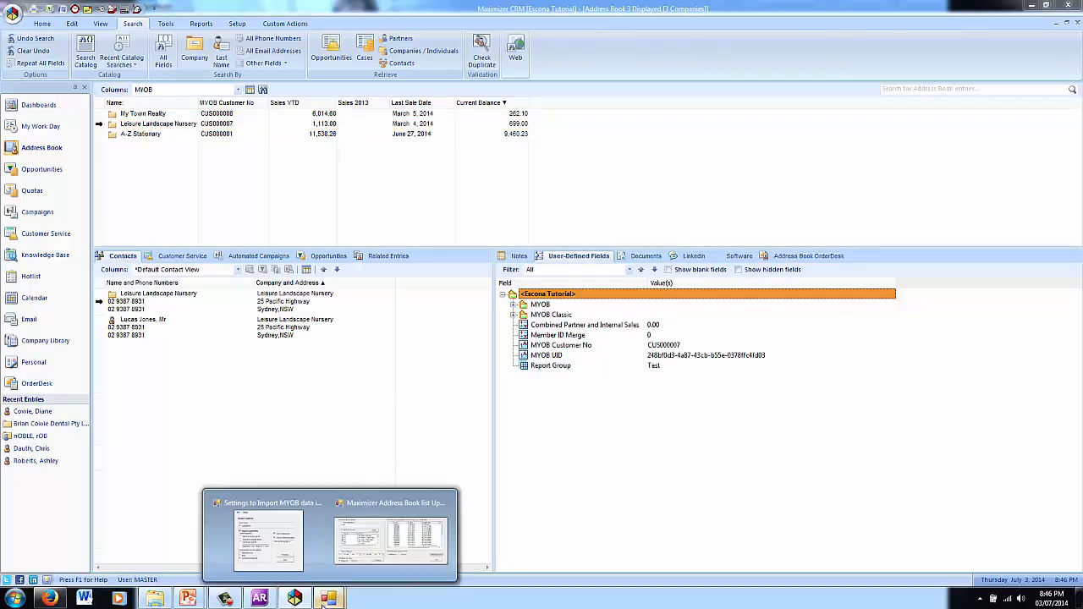
left_click(391, 533)
left_click_drag(452, 218, 506, 218)
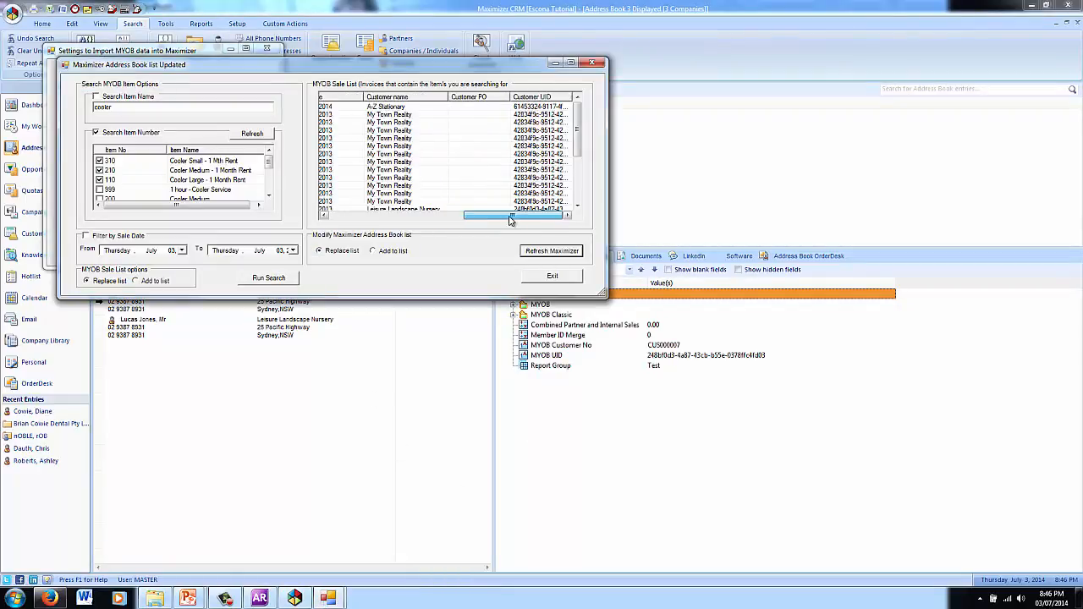
left_click(552, 276)
left_click(267, 48)
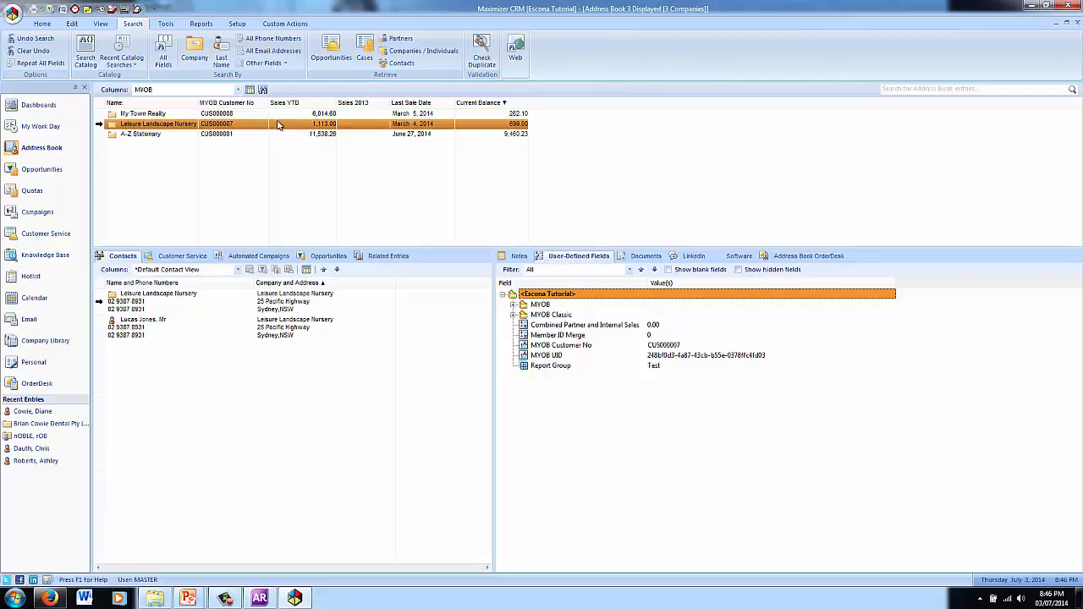
left_click(567, 397)
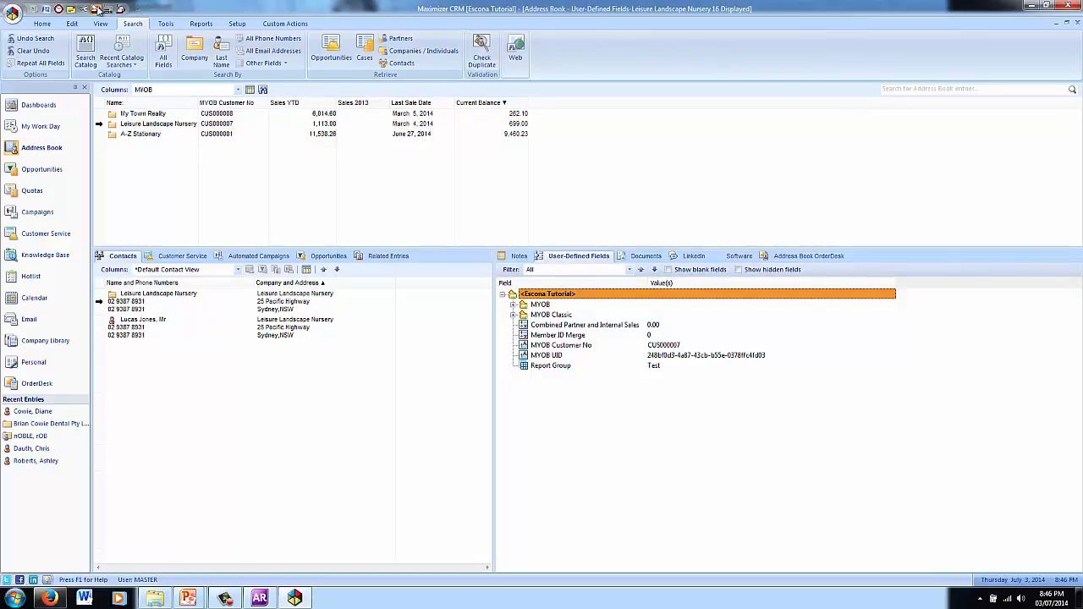
Step: Switch the MYOB System setup to Use Cloud with company file API Sandbox Demo 2, then exit
left_click(96, 9)
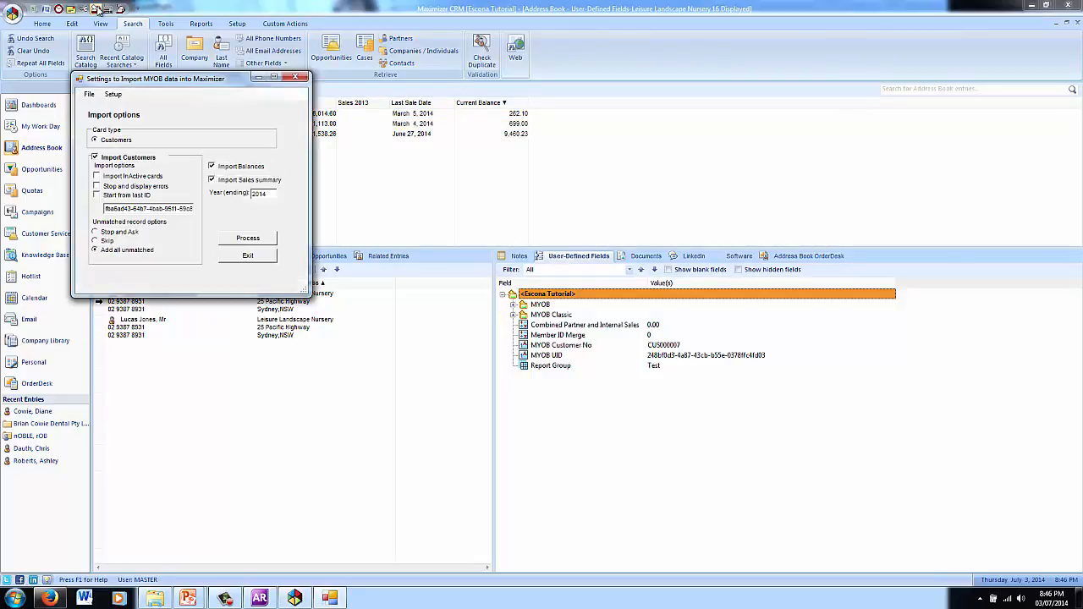
left_click(113, 93)
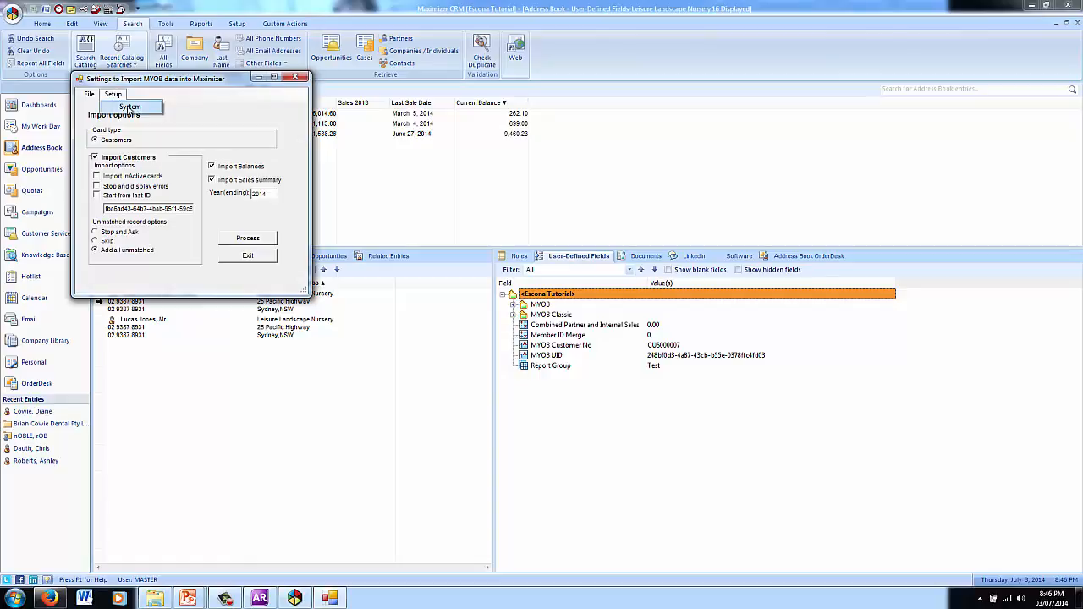
left_click(129, 107)
left_click(144, 153)
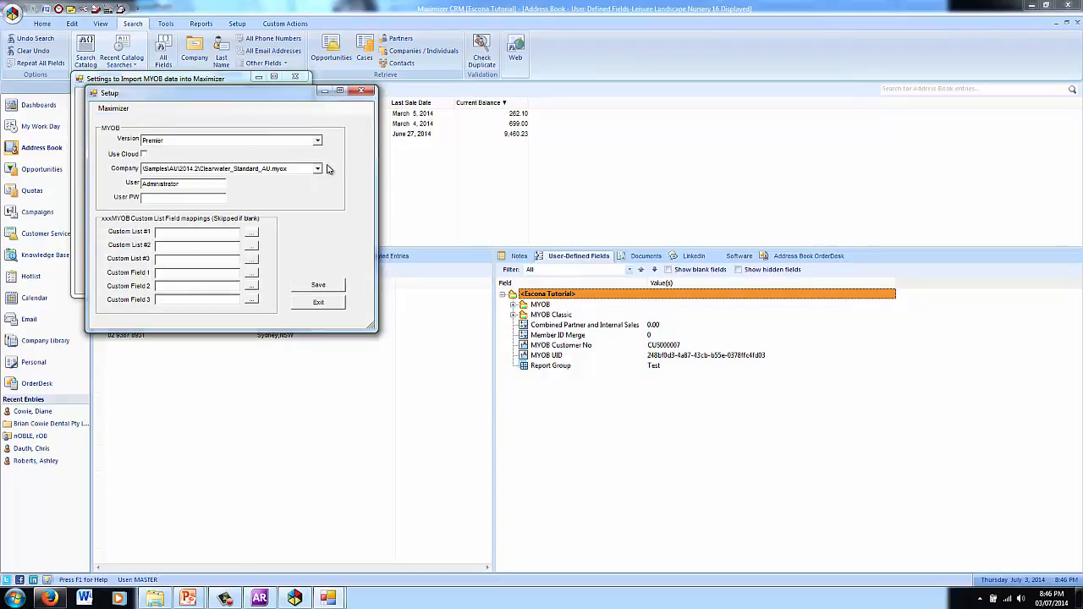
left_click(318, 169)
left_click(288, 188)
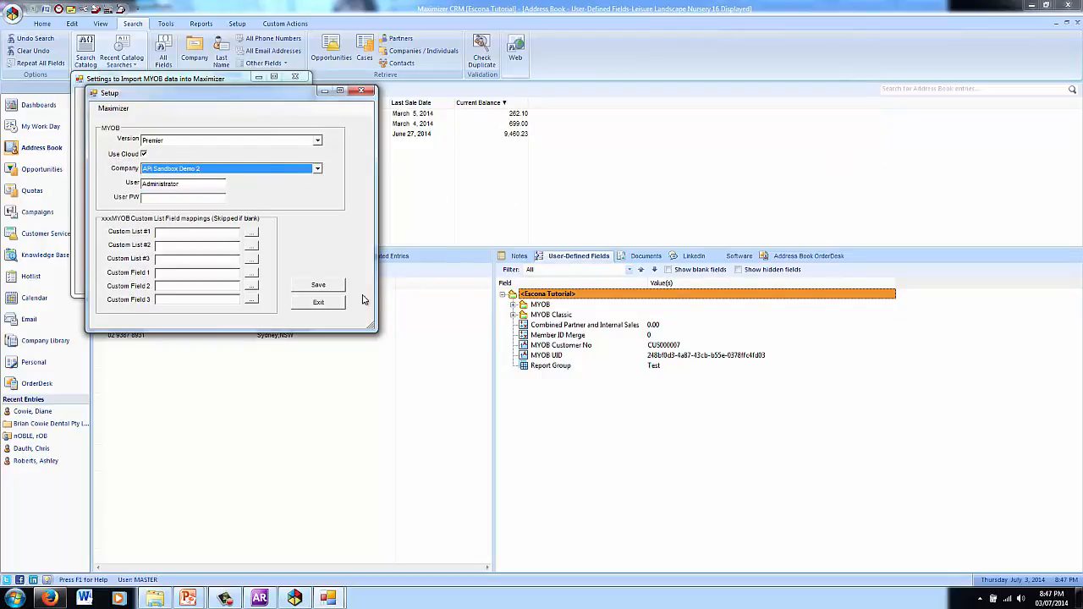
left_click(320, 302)
left_click(247, 255)
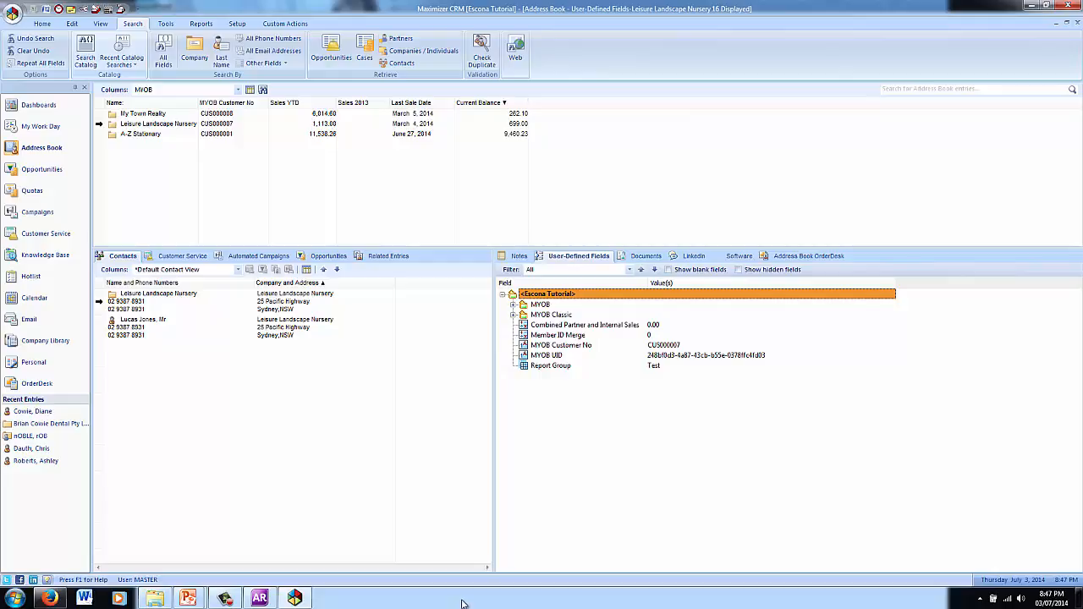
Step: View A-Z Stationary's fields, then log in to Maximizer Web Access in Firefox
left_click(218, 134)
left_click(50, 598)
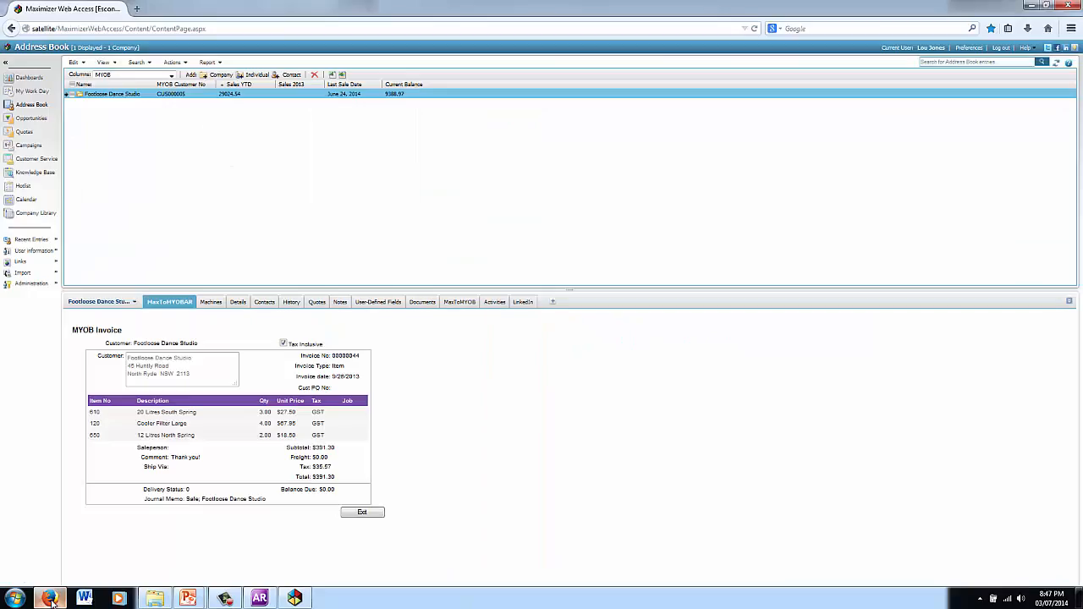
left_click(50, 598)
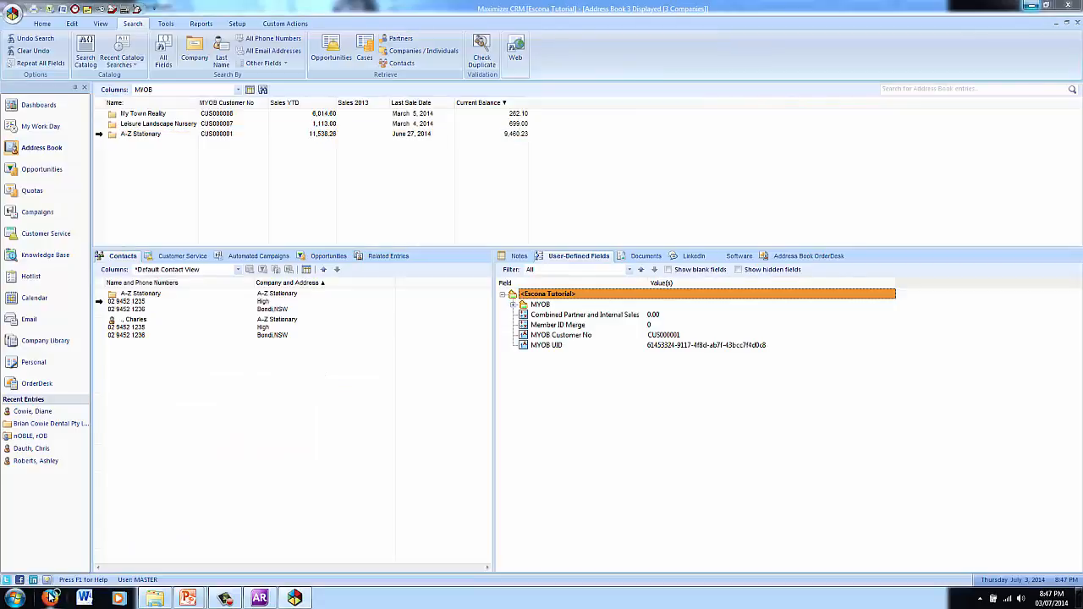
left_click(50, 598)
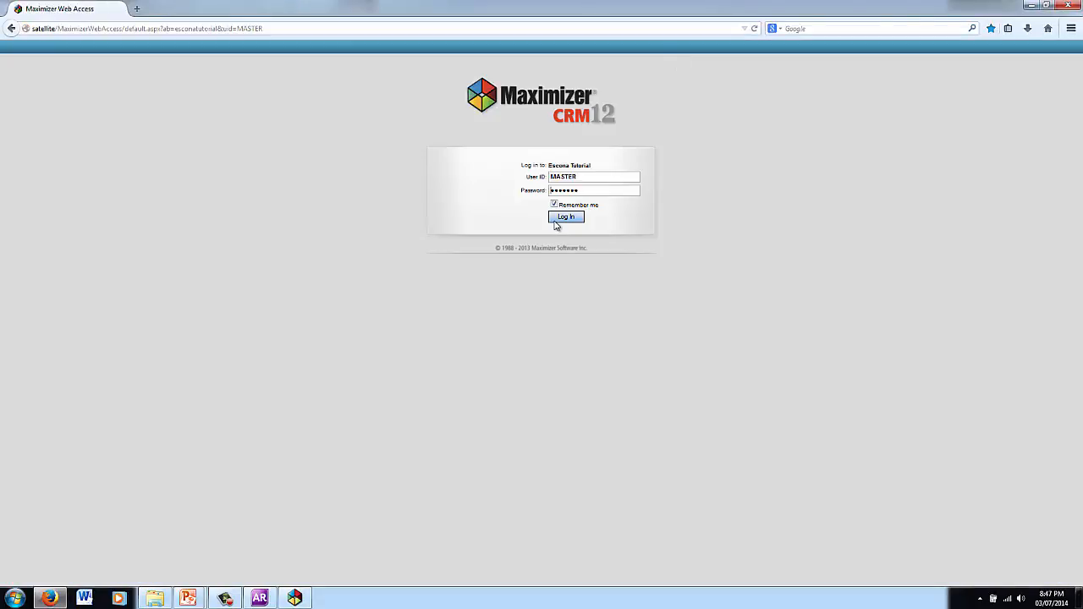
left_click(556, 222)
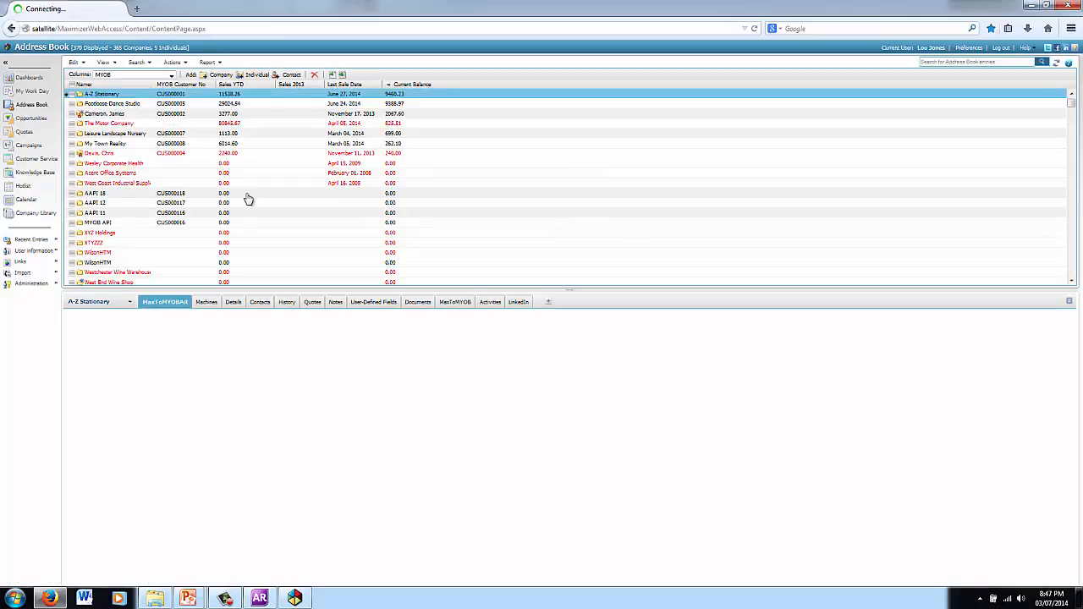
Step: Sort the Web Access list by Name and open Footloose Dance Studio's MYOB card details
left_click(125, 85)
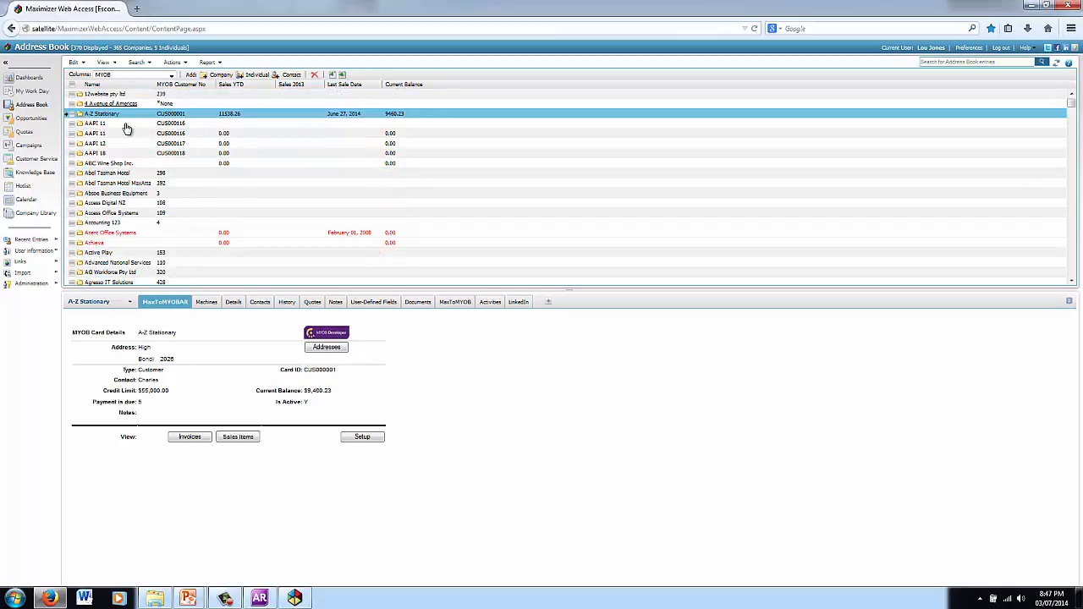
scroll(127, 129, "down", 3)
scroll(127, 128, "down", 10)
left_click(125, 217)
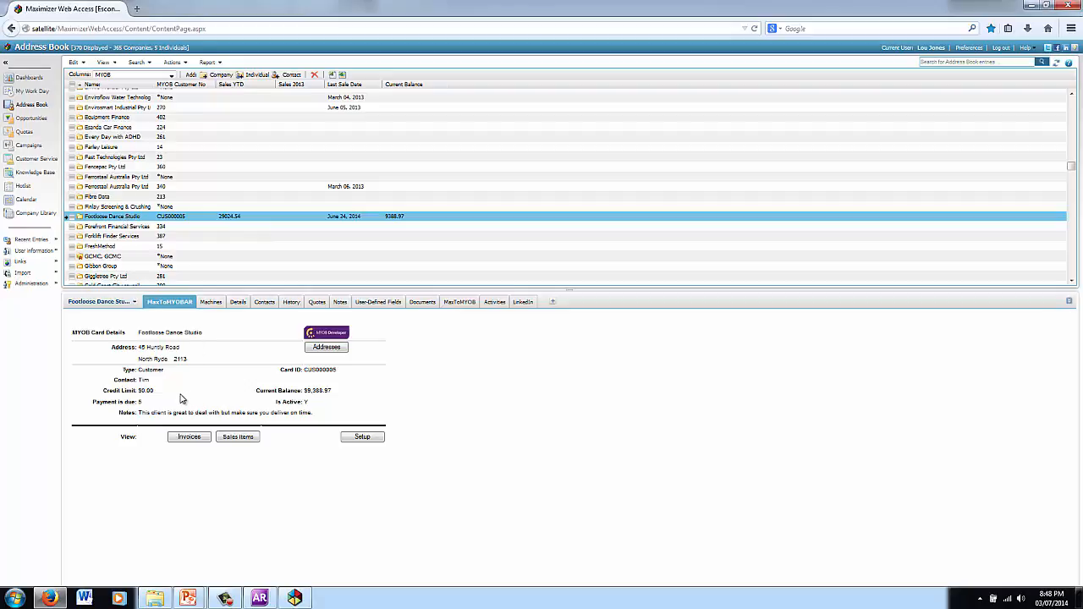
left_click(295, 599)
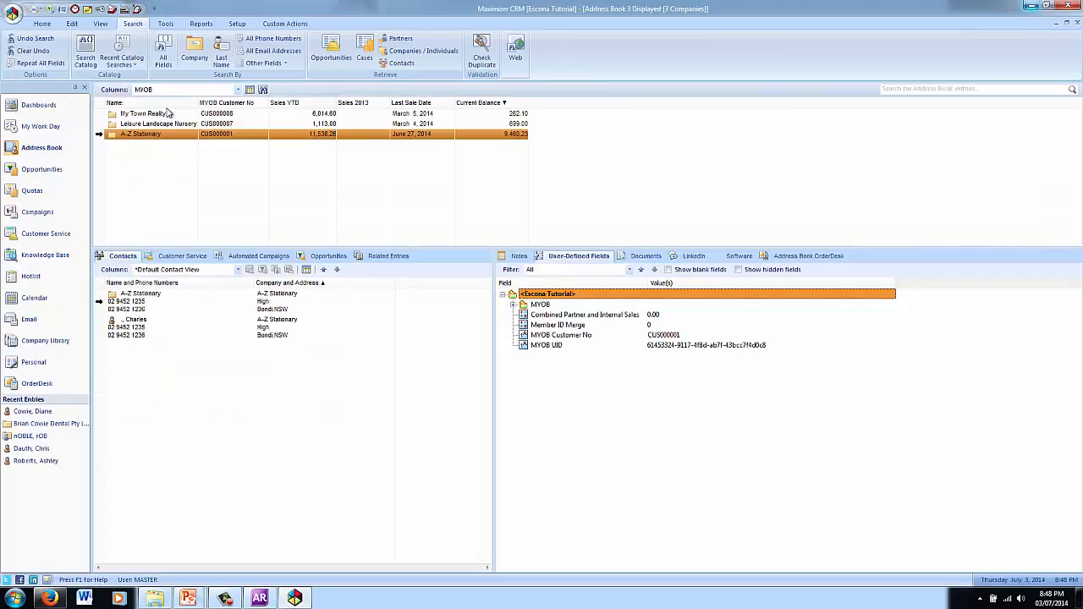
Step: Find Footloose Dance Studio by company search and view its MYOB item sales in the desktop CRM
left_click(196, 52)
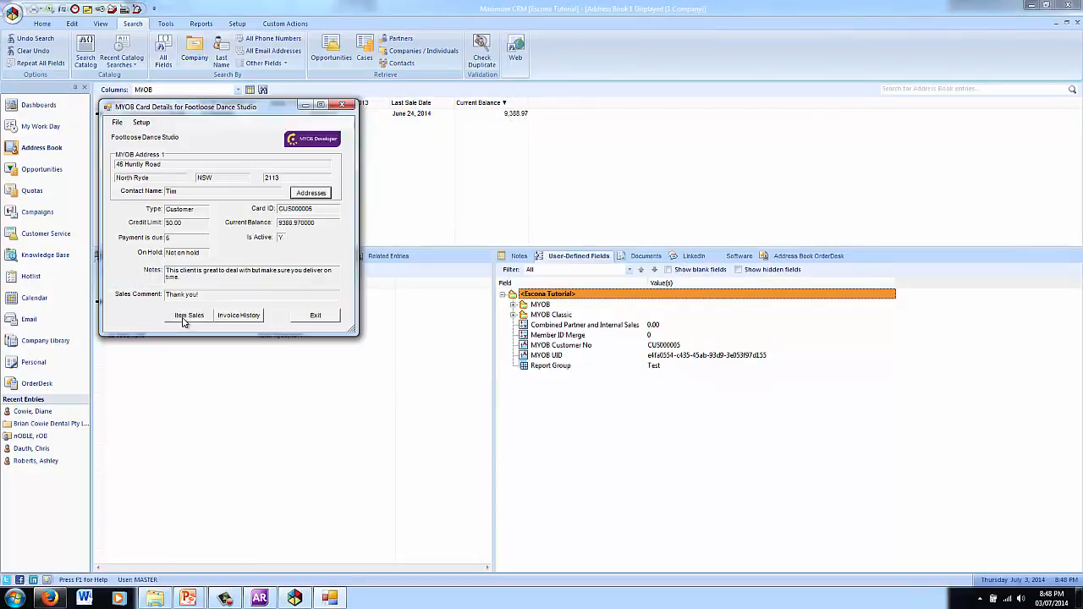
left_click(182, 316)
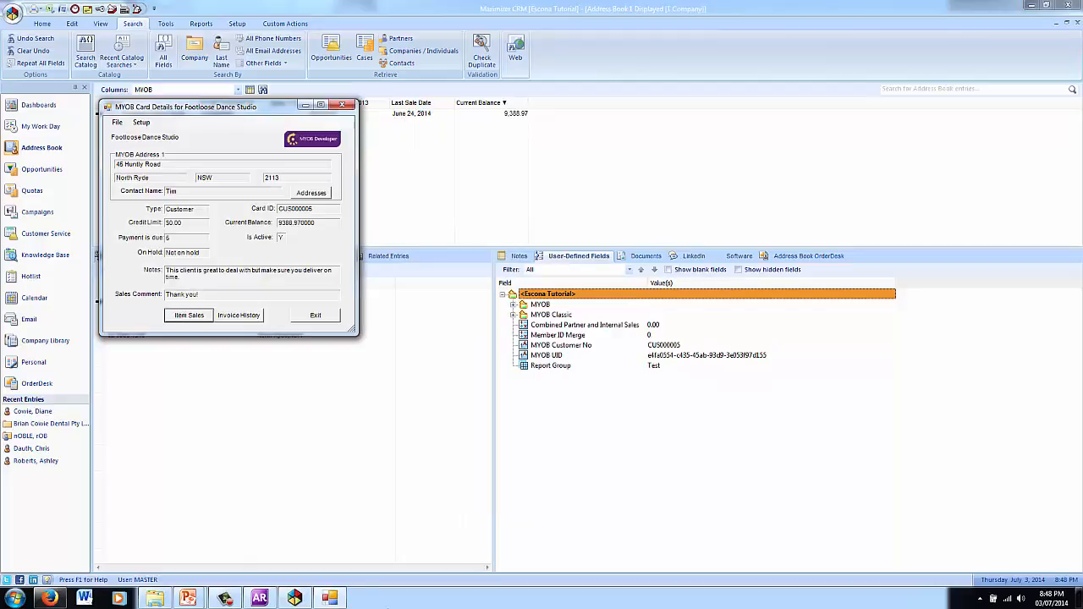
left_click(57, 599)
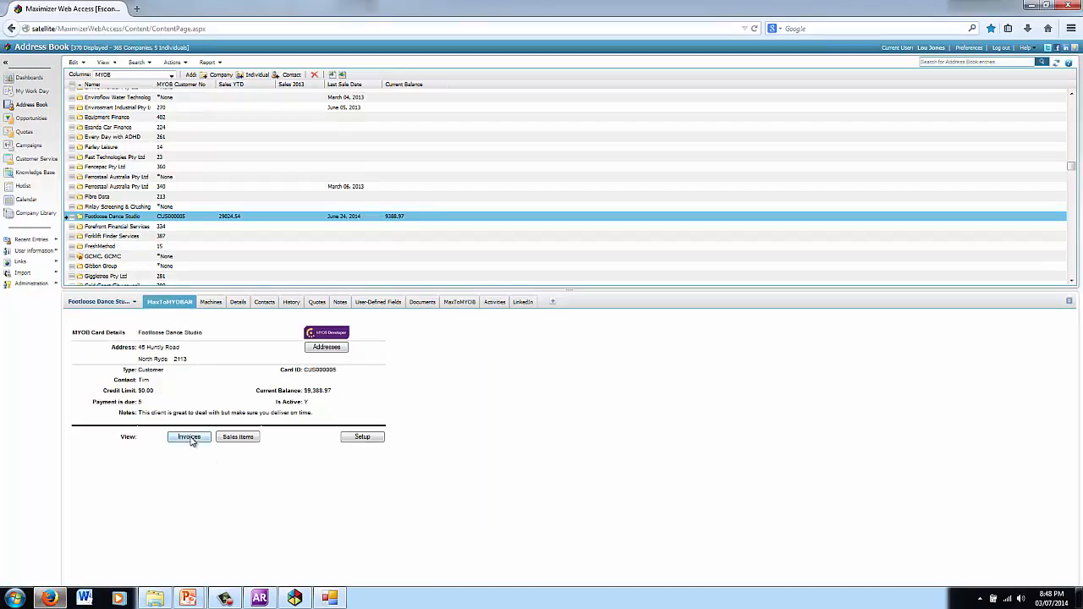
Step: Review Footloose Dance Studio's MYOB sale items, its invoices, and the 9/26/2013 invoice details
left_click(239, 437)
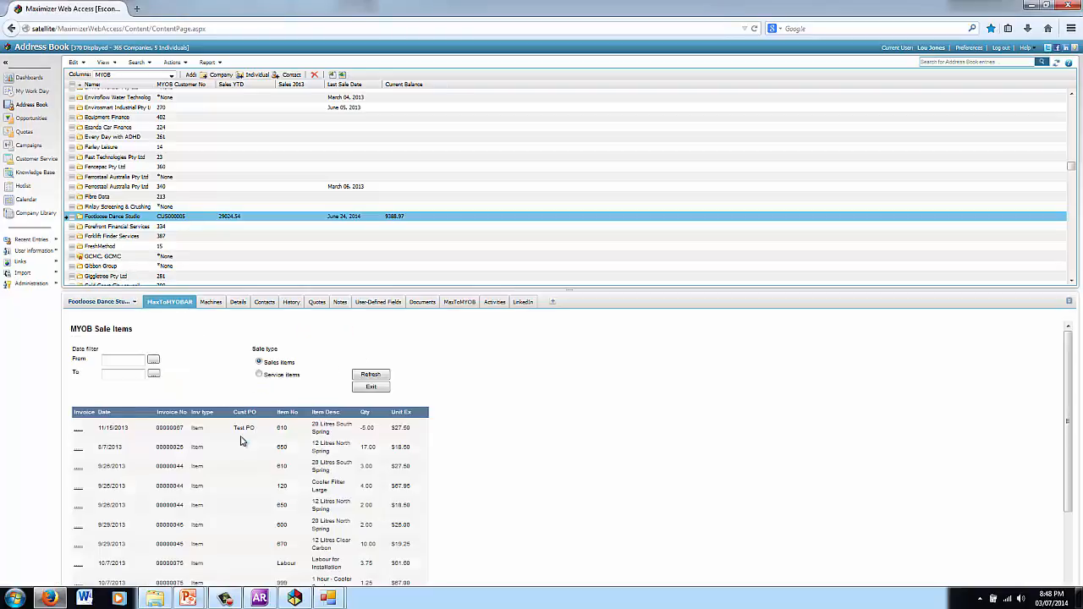
left_click(373, 387)
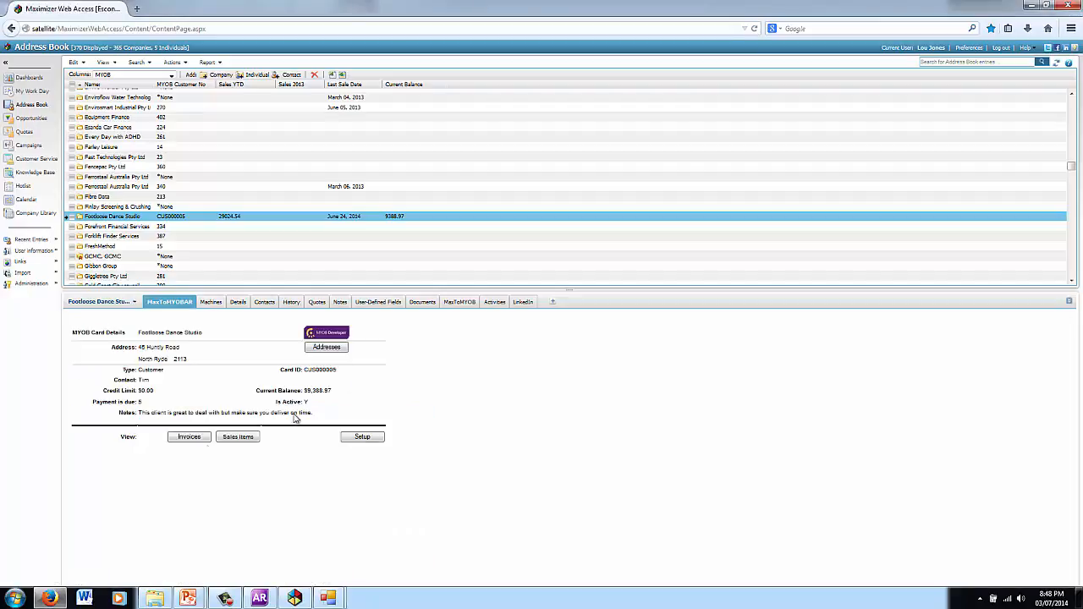
left_click(186, 439)
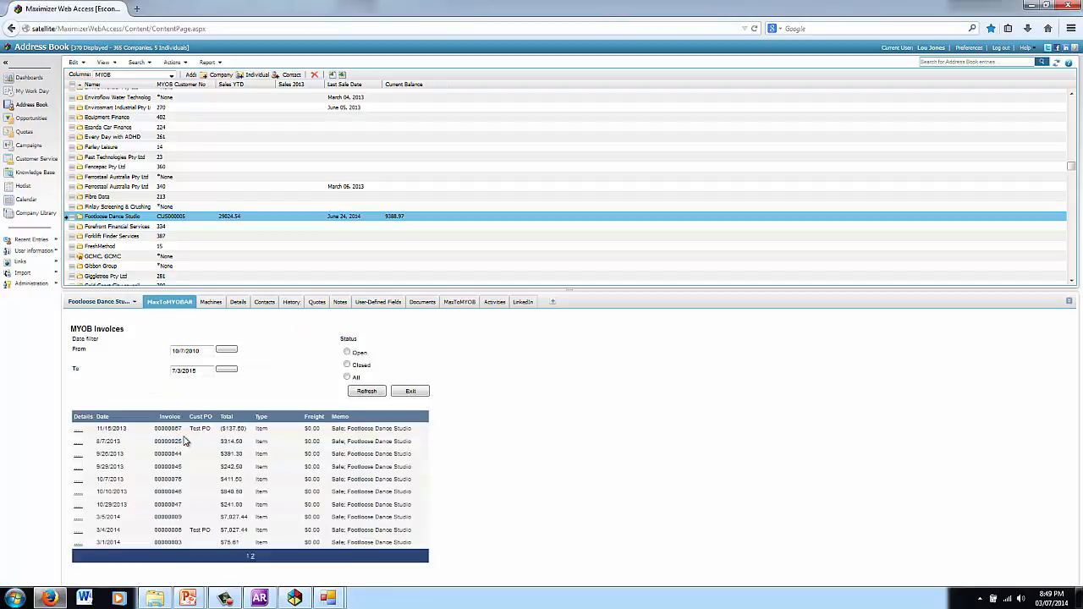
left_click(77, 458)
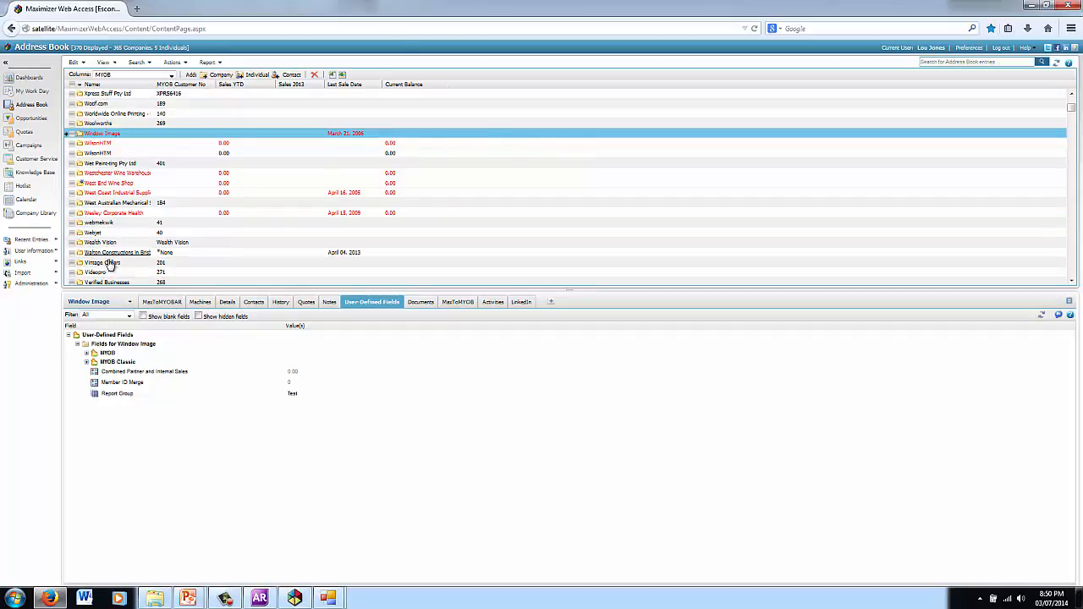
Step: Open Window Image's MYOB link panel and begin adding it as a new MYOB customer card
left_click(160, 302)
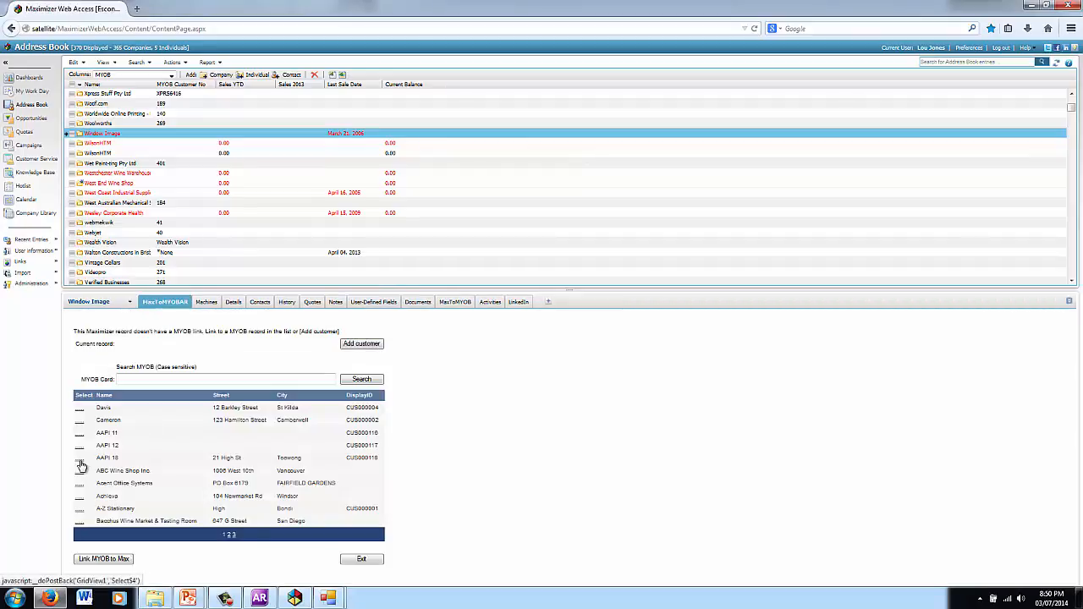
left_click(370, 345)
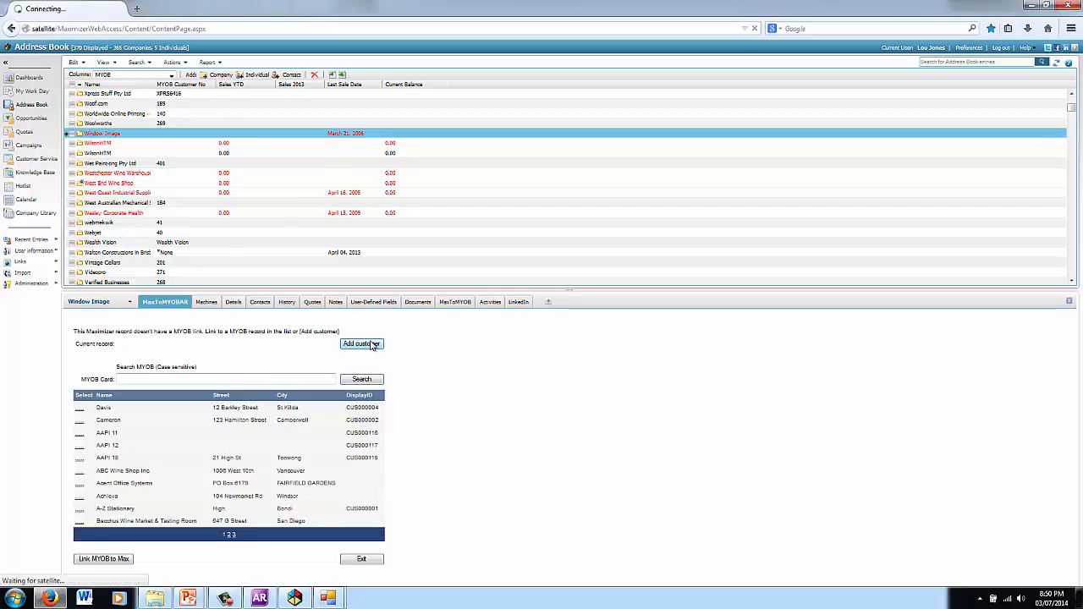